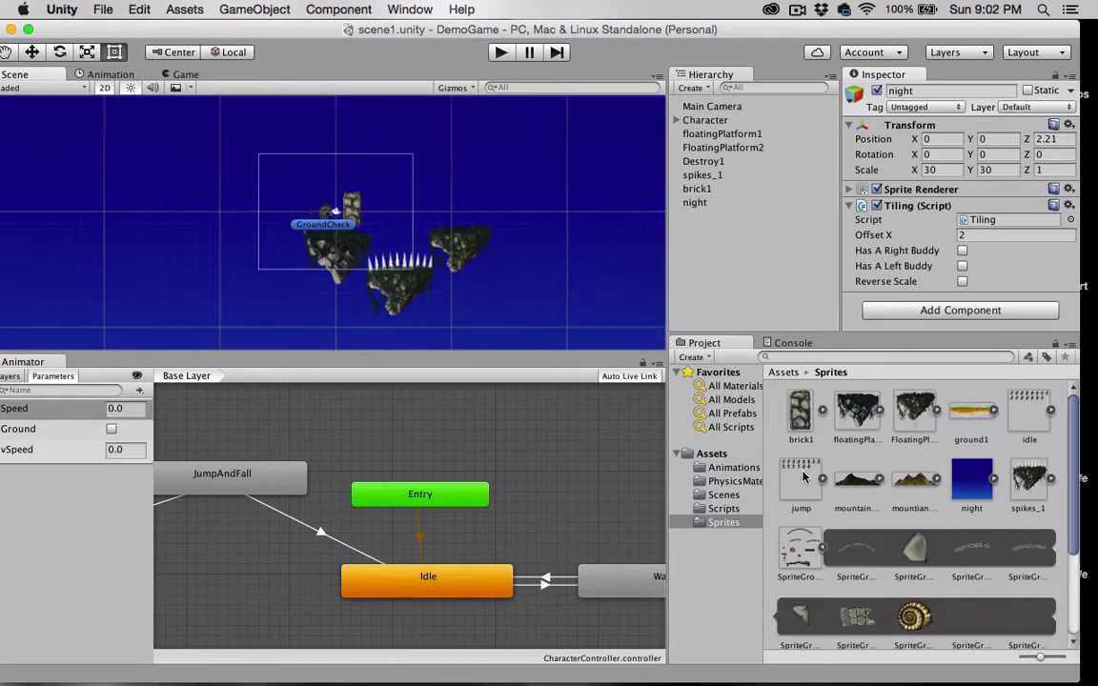
Place the branch sprite in the scene beyond the second floating platform, at about X 28, Y -2.2
{"action": "scroll", "coordinate": [804, 476], "scroll_direction": "down", "scroll_amount": 3}
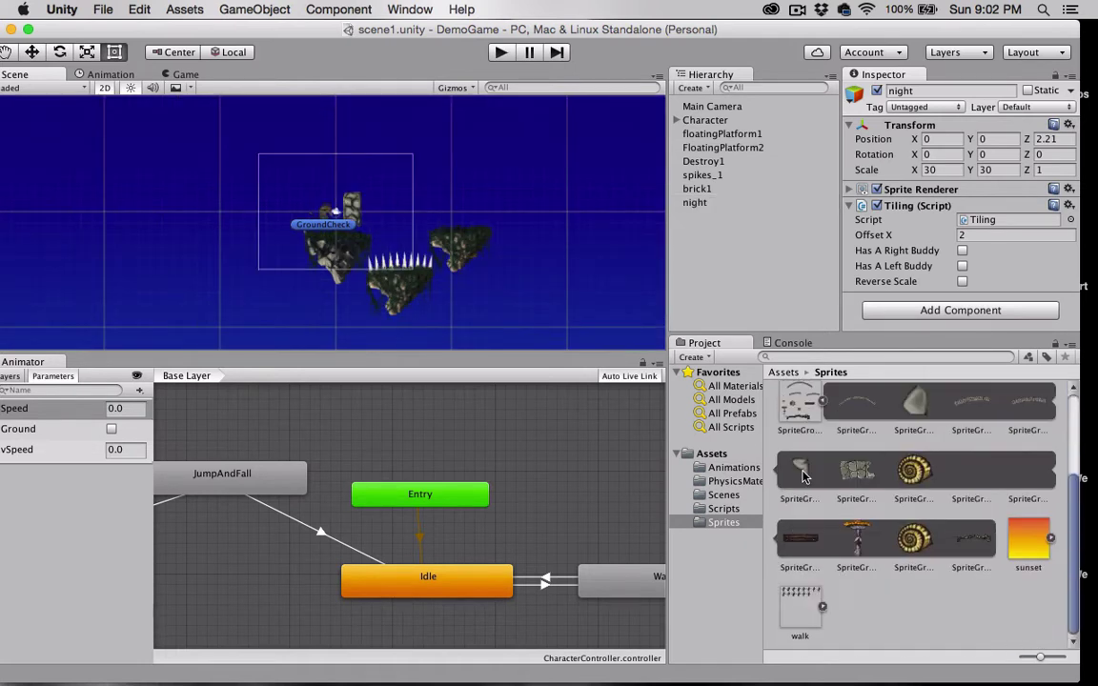
{"action": "scroll", "coordinate": [804, 477], "scroll_direction": "up", "scroll_amount": 1}
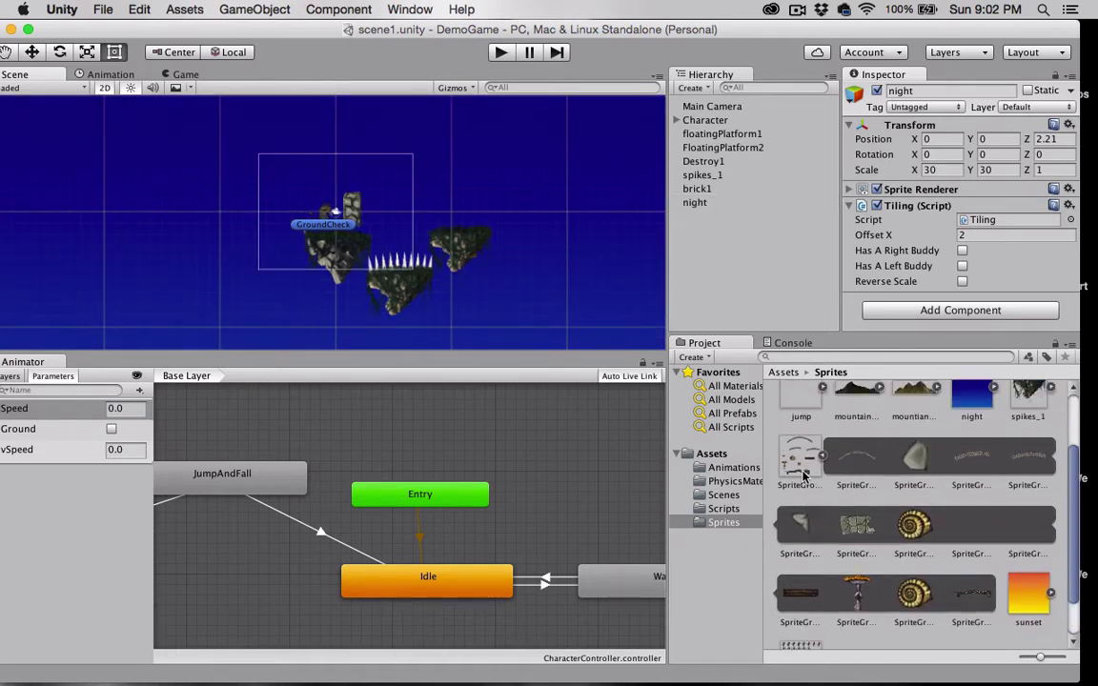
{"action": "scroll", "coordinate": [803, 476], "scroll_direction": "down", "scroll_amount": 1}
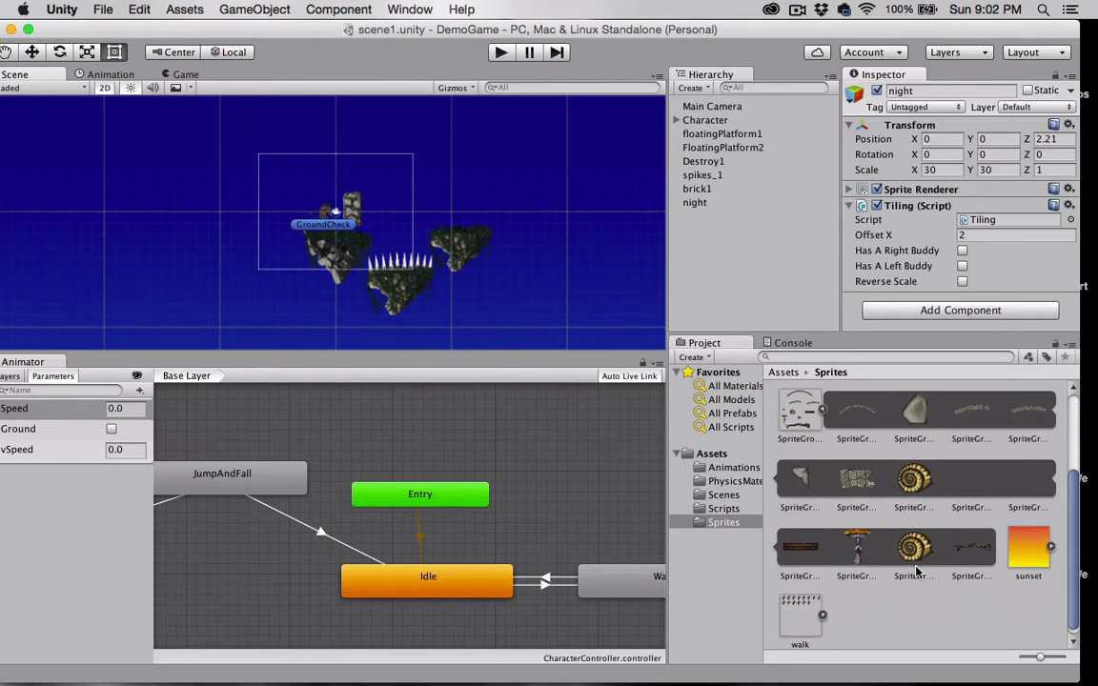
{"action": "left_click_drag", "start_coordinate": [985, 553], "coordinate": [657, 242]}
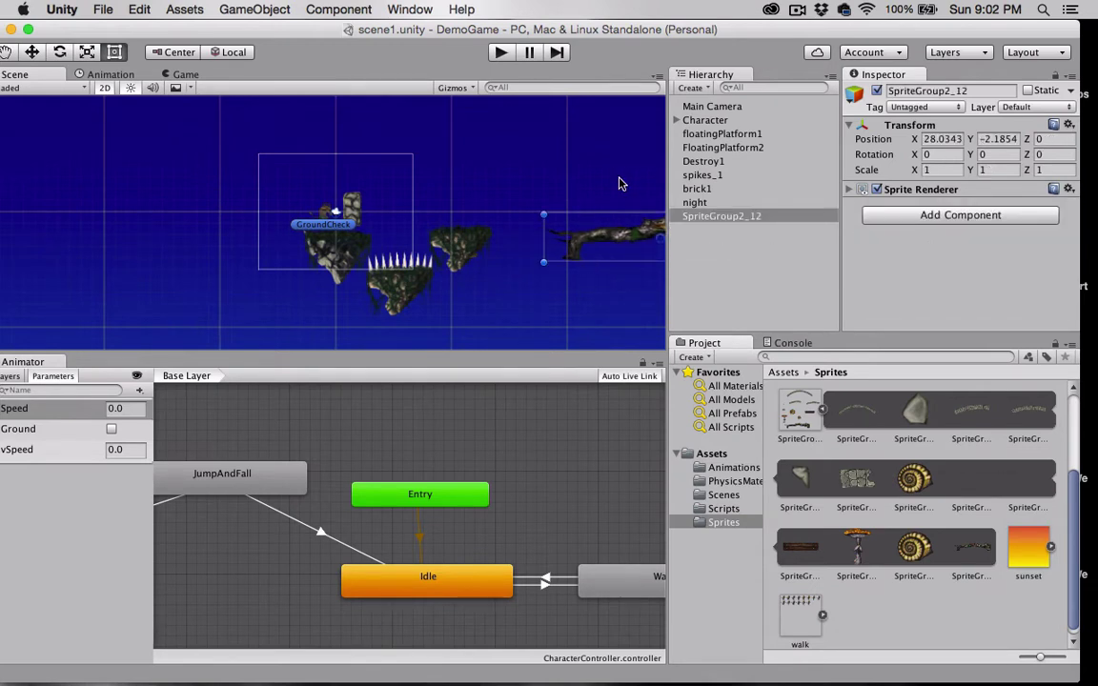
Add a Polygon Collider 2D component to the branch sprite
{"action": "left_click", "coordinate": [906, 215]}
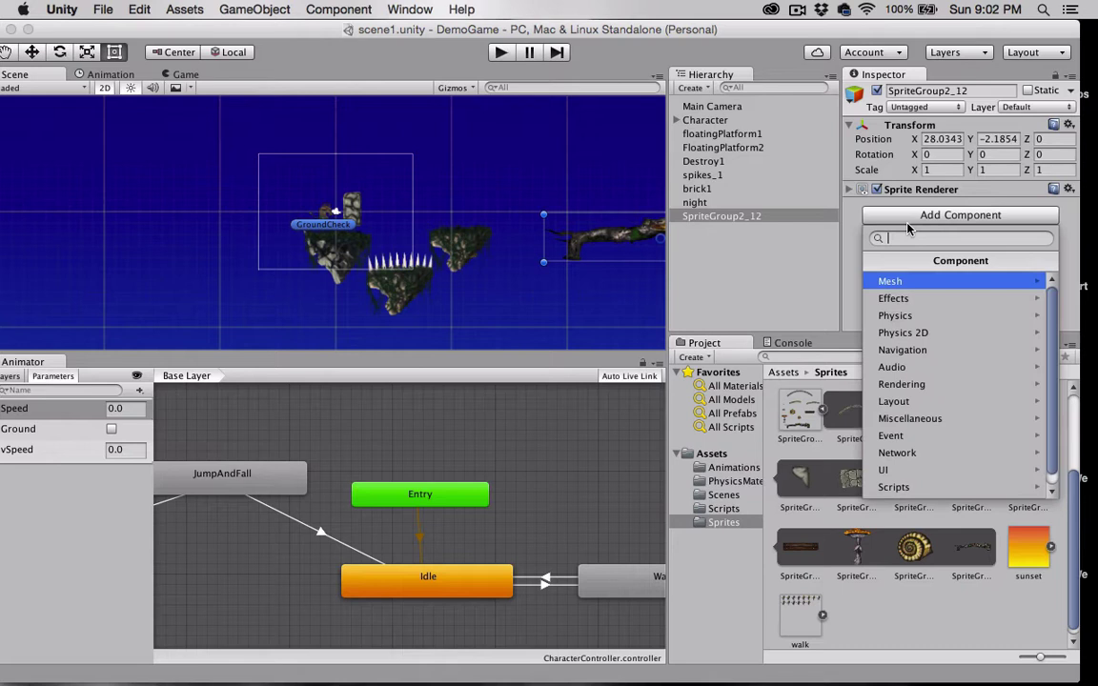
{"action": "left_click", "coordinate": [901, 333]}
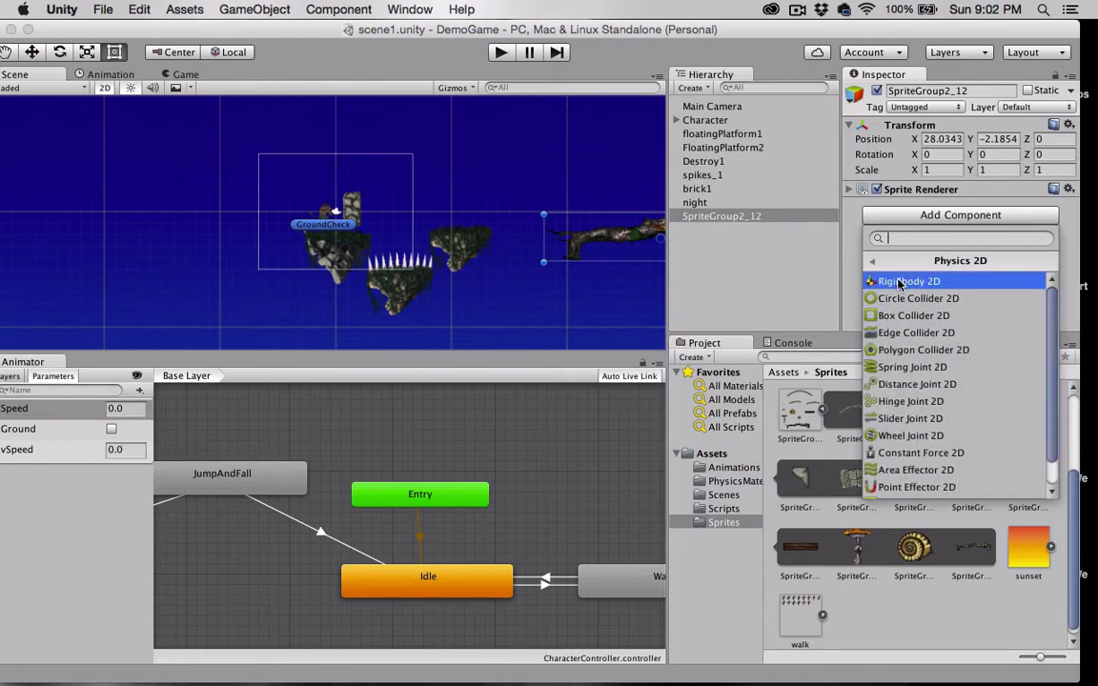
{"action": "left_click", "coordinate": [893, 353]}
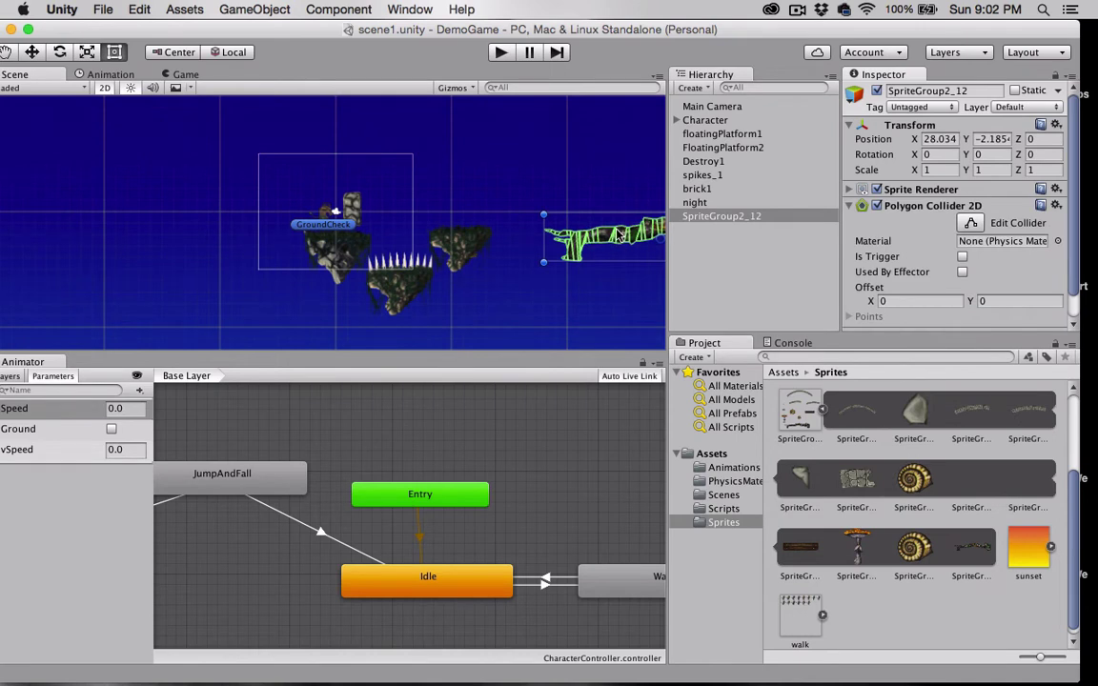
Place the mushroom sprite on the second floating platform at about X 13, Y 1.6, and set its Z position to 1
{"action": "left_click_drag", "start_coordinate": [857, 546], "coordinate": [486, 197]}
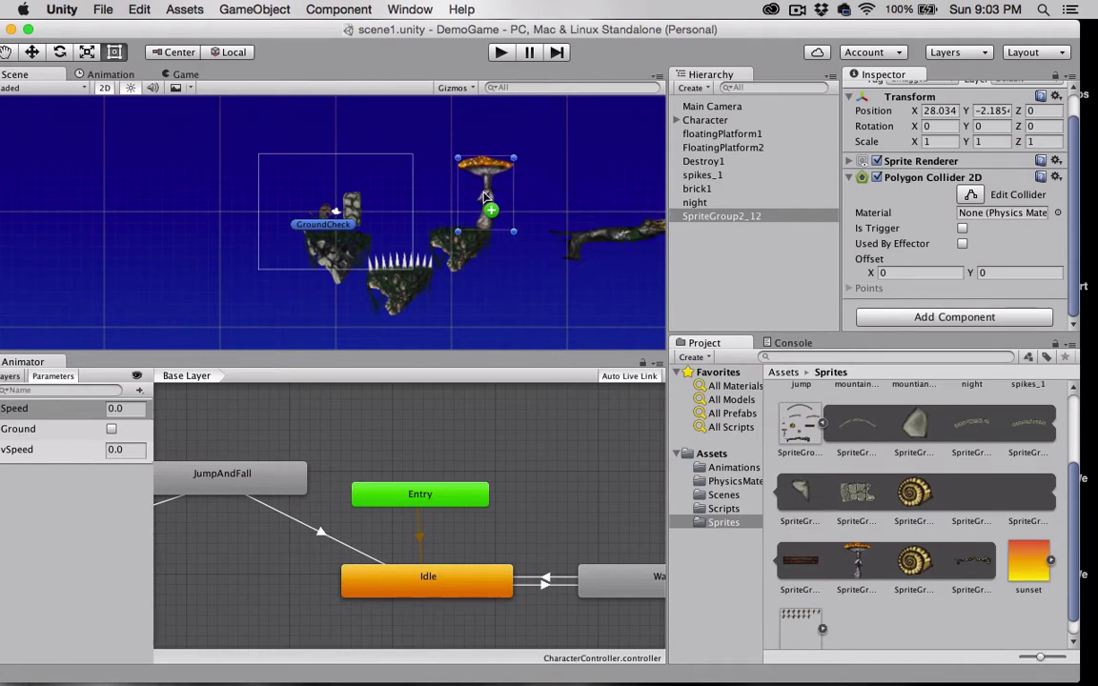
{"action": "left_click", "coordinate": [1047, 141]}
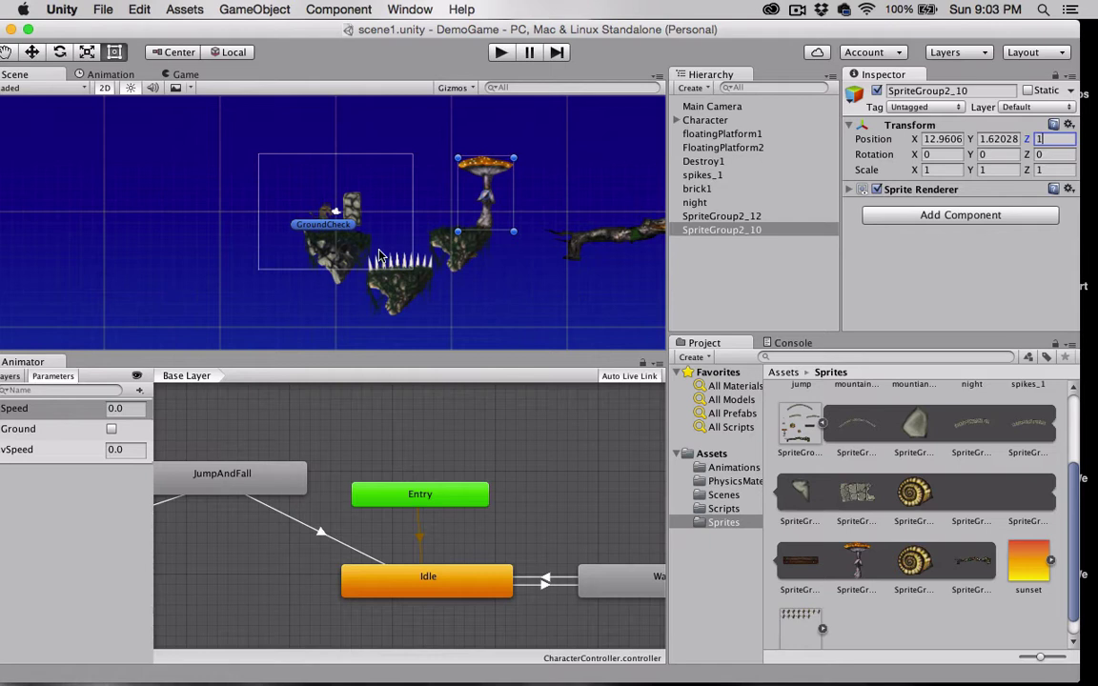
{"action": "left_click", "coordinate": [482, 246]}
{"action": "left_click", "coordinate": [482, 175]}
{"action": "left_click", "coordinate": [905, 217]}
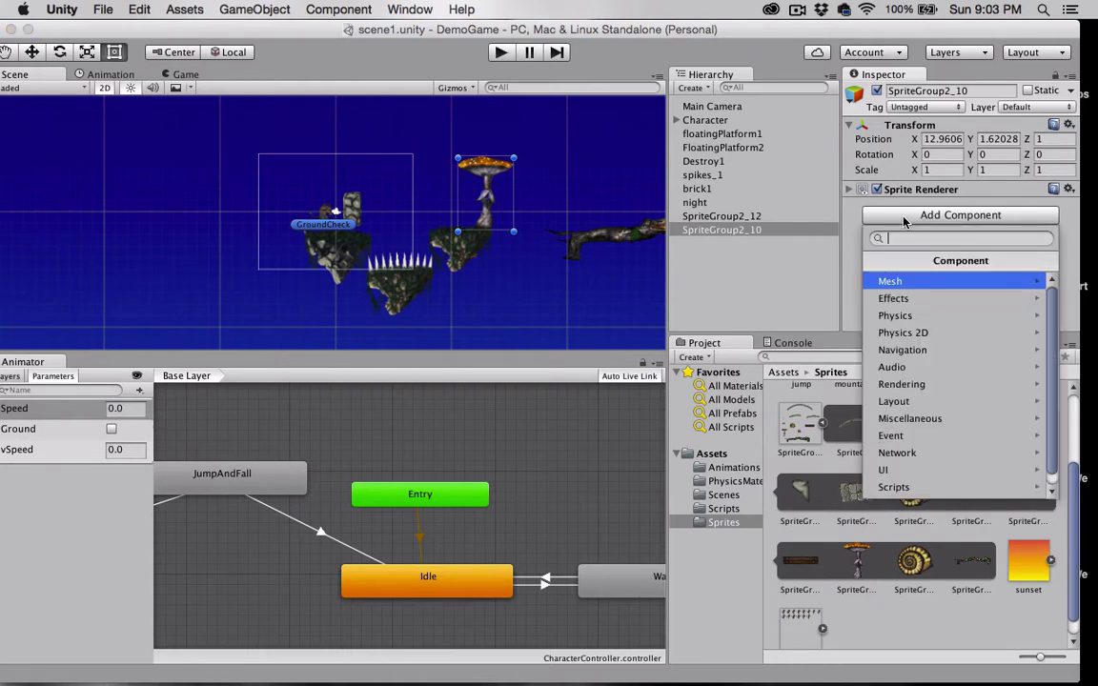
{"action": "left_click", "coordinate": [853, 213]}
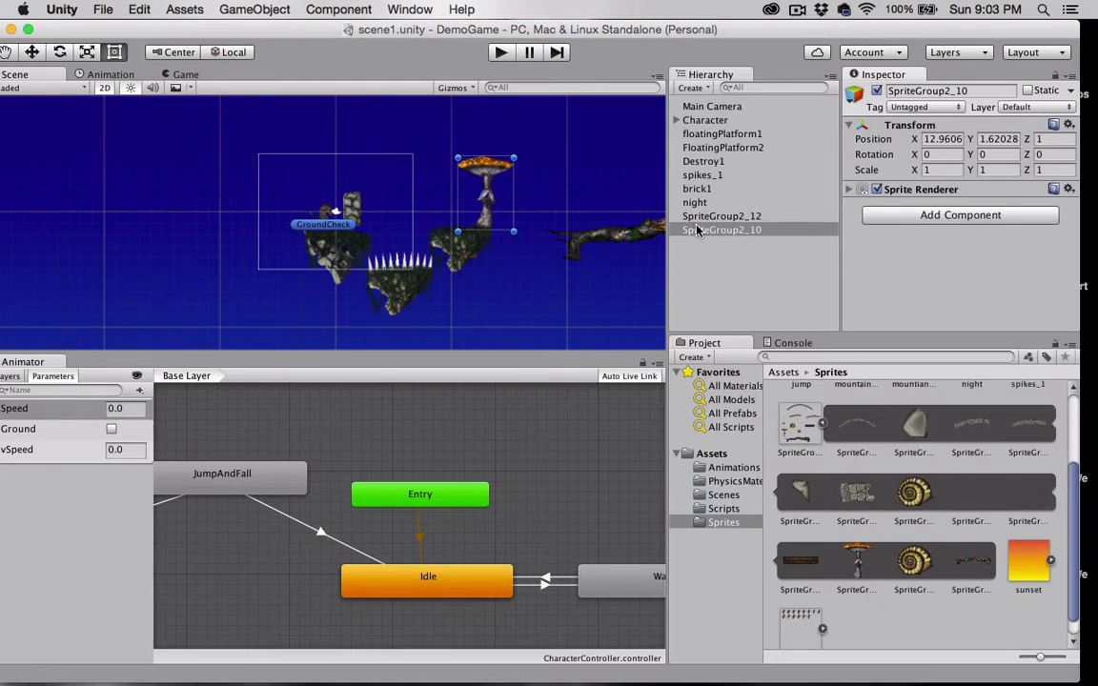
Rename the mushroom object as Muishroom
{"action": "left_click", "coordinate": [696, 229]}
{"action": "type", "text": "Mus"}
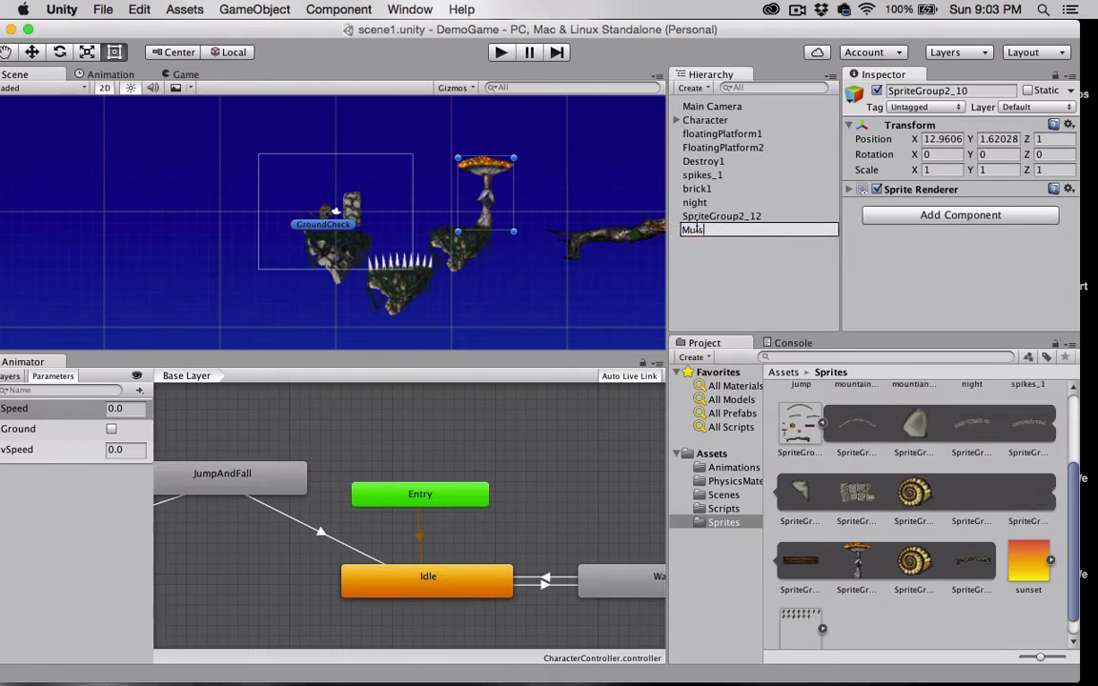
{"action": "type", "text": "hroom"}
{"action": "key", "text": "Return"}
Rename the branch object SpriteGroup2_12 as Branch
{"action": "left_click", "coordinate": [700, 216]}
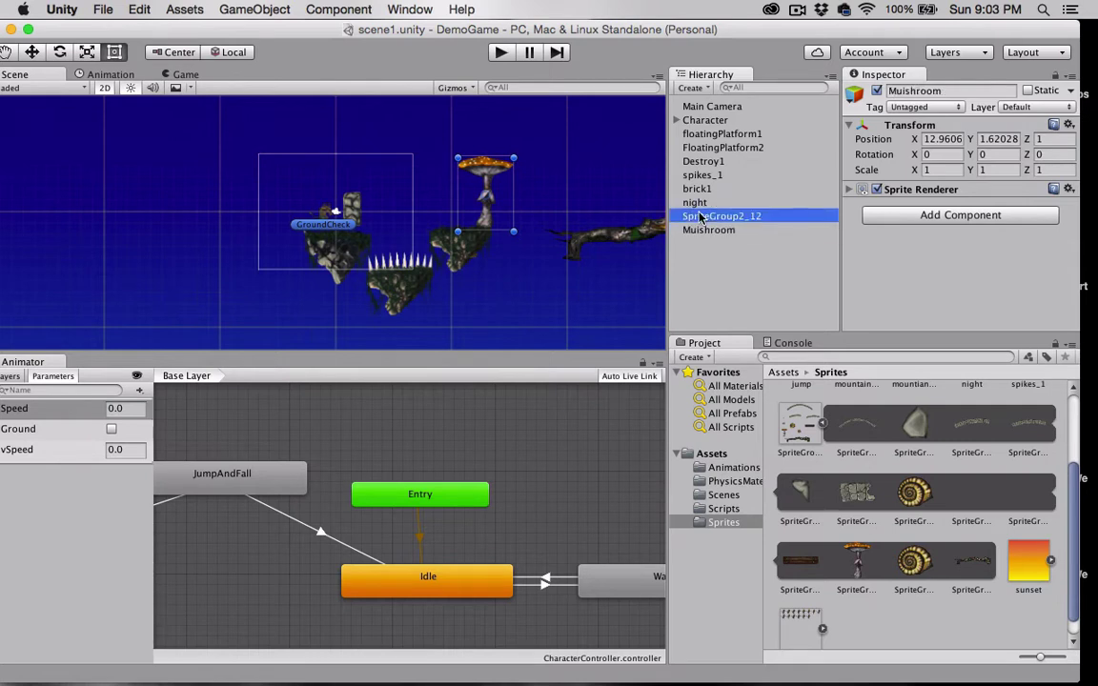
{"action": "left_click", "coordinate": [698, 217]}
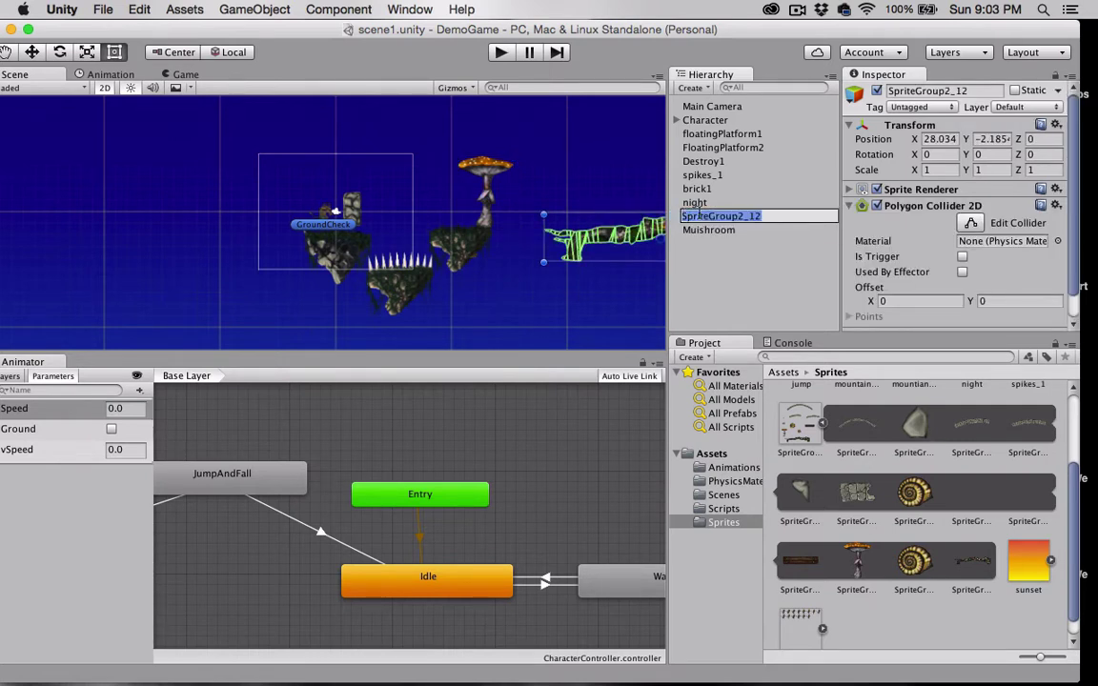
{"action": "type", "text": "Branch"}
{"action": "key", "text": "Return"}
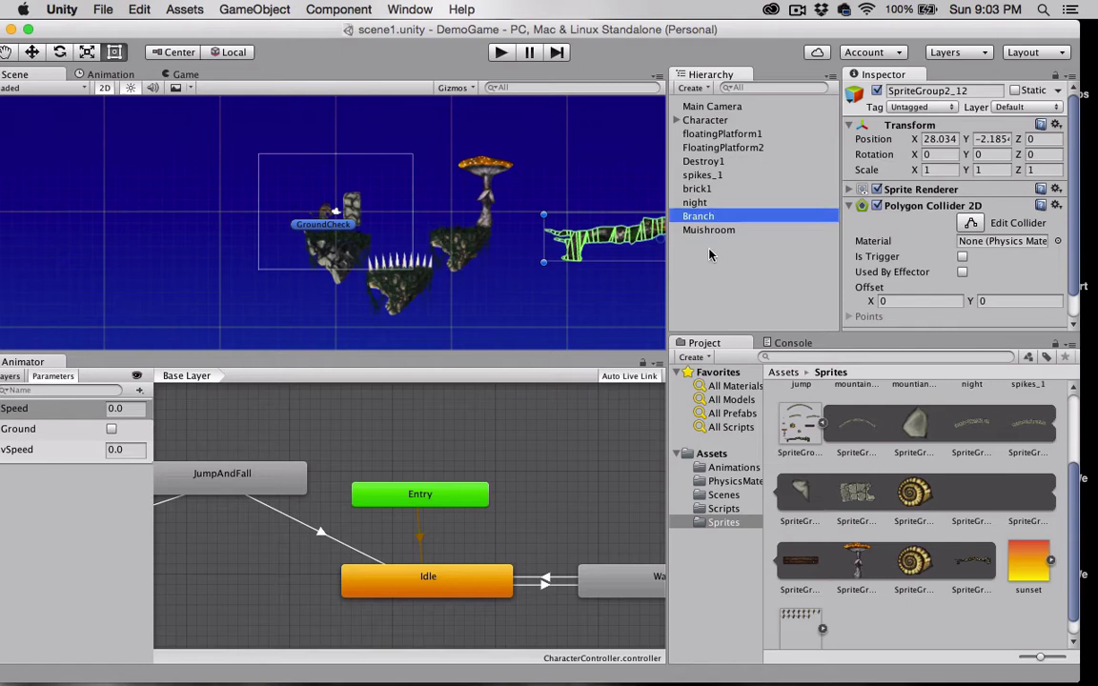
Add a Polygon Collider 2D component to the mushroom object
{"action": "left_click", "coordinate": [695, 230]}
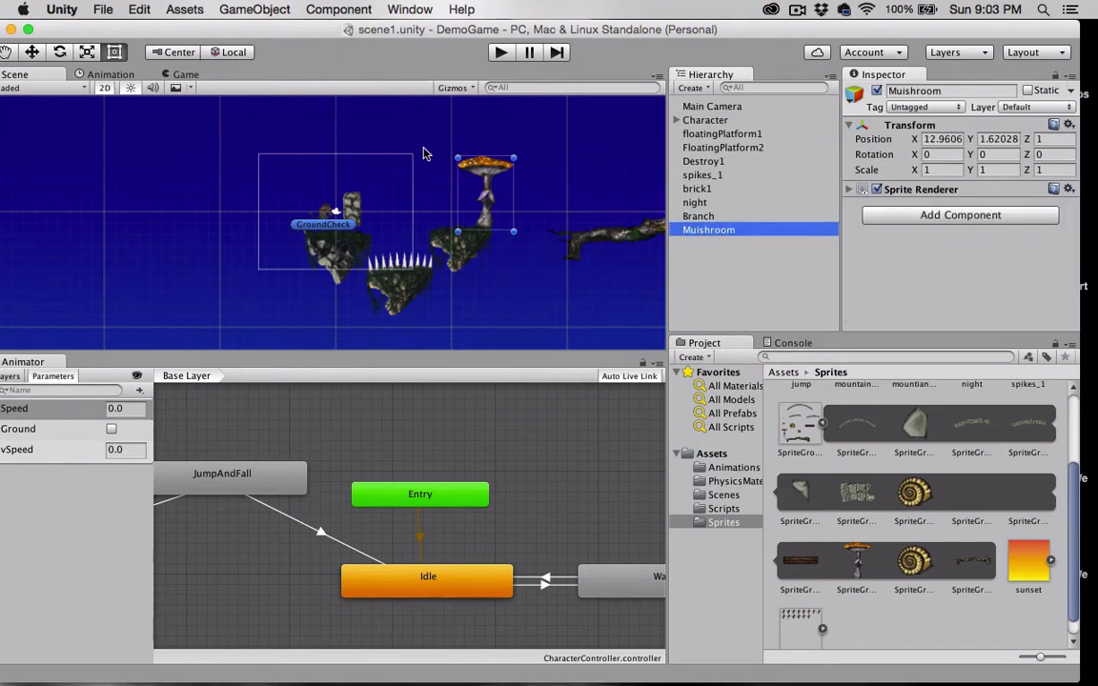
{"action": "left_click", "coordinate": [949, 219]}
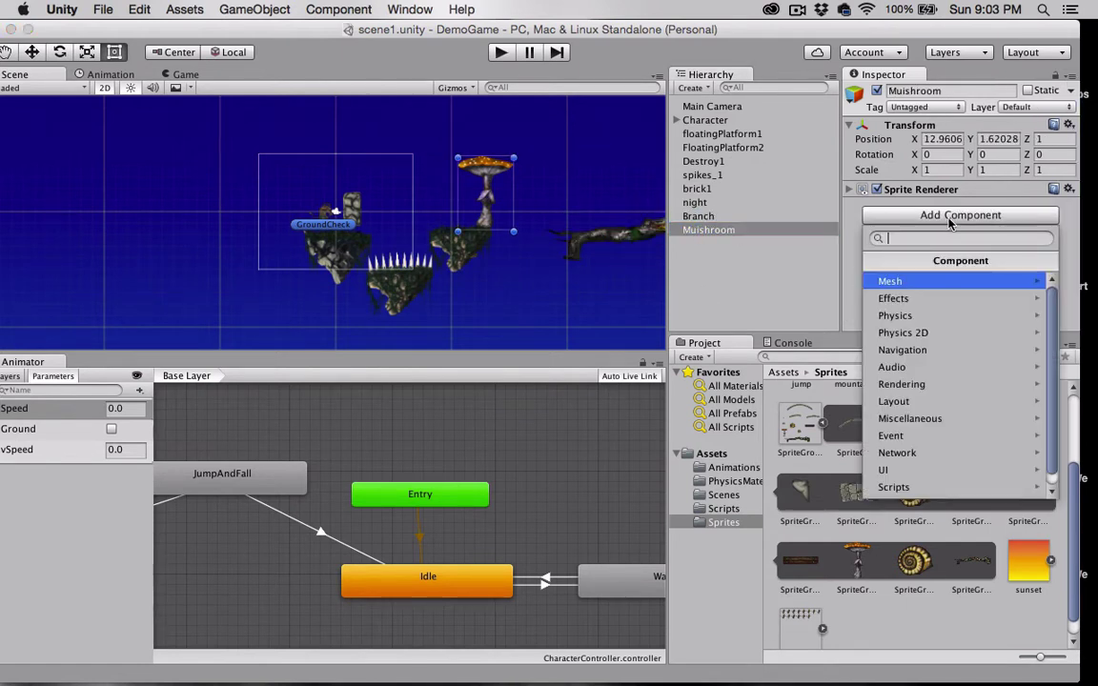
{"action": "left_click", "coordinate": [925, 335]}
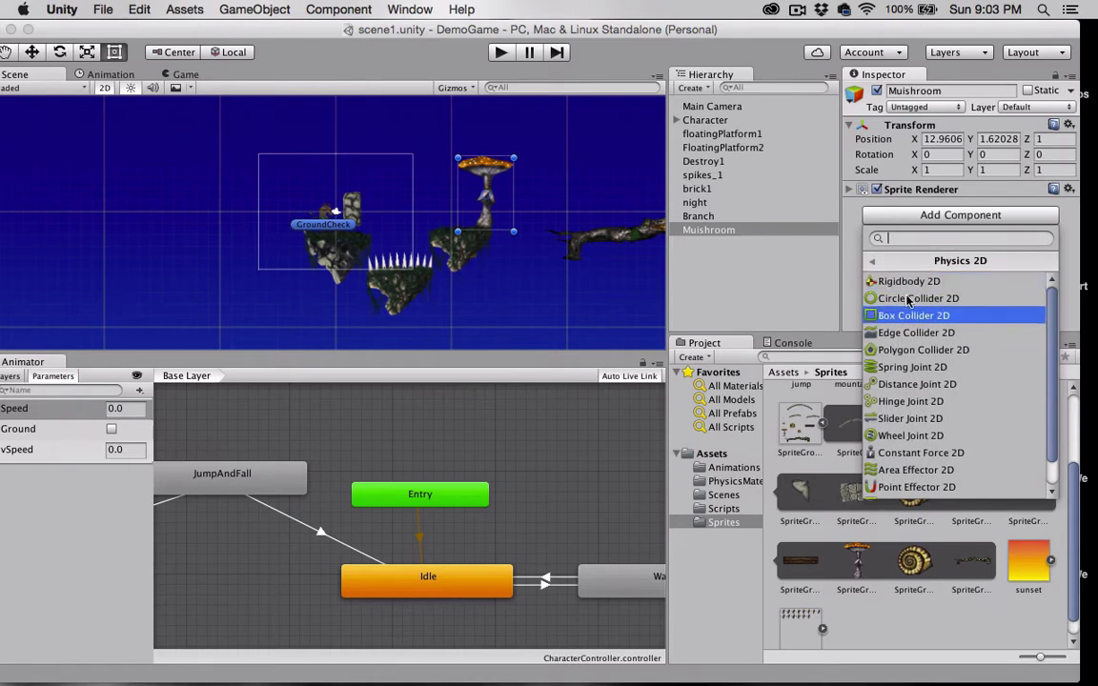
{"action": "left_click", "coordinate": [900, 349]}
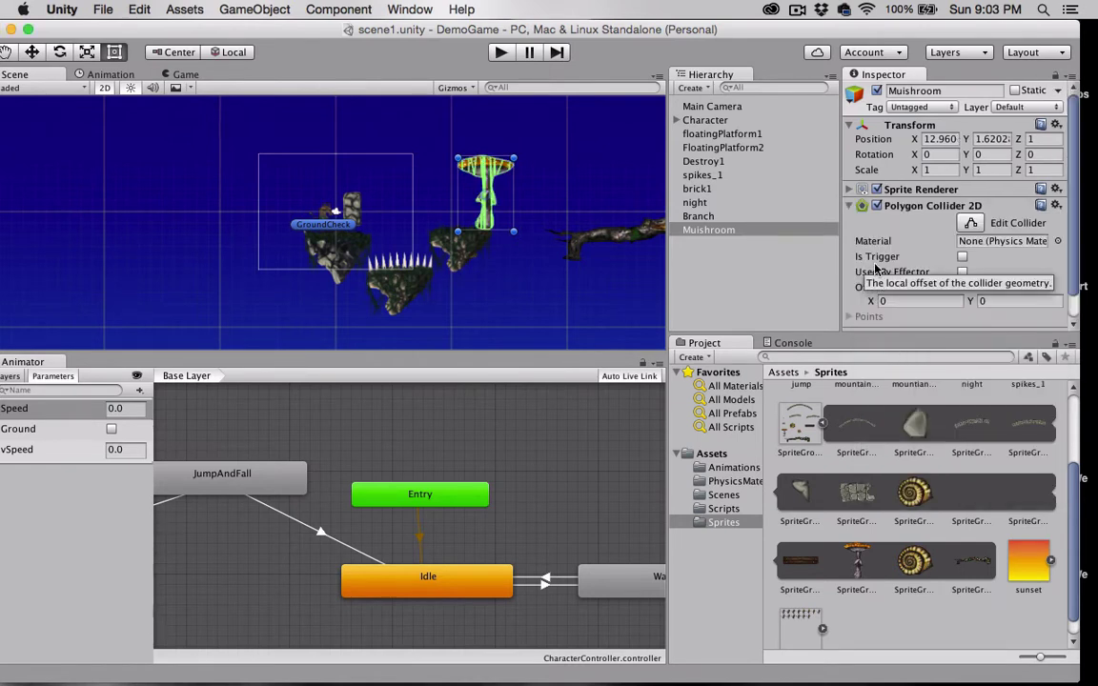
Add a Rigidbody 2D component to the mushroom object
{"action": "scroll", "coordinate": [875, 270], "scroll_direction": "down", "scroll_amount": 2}
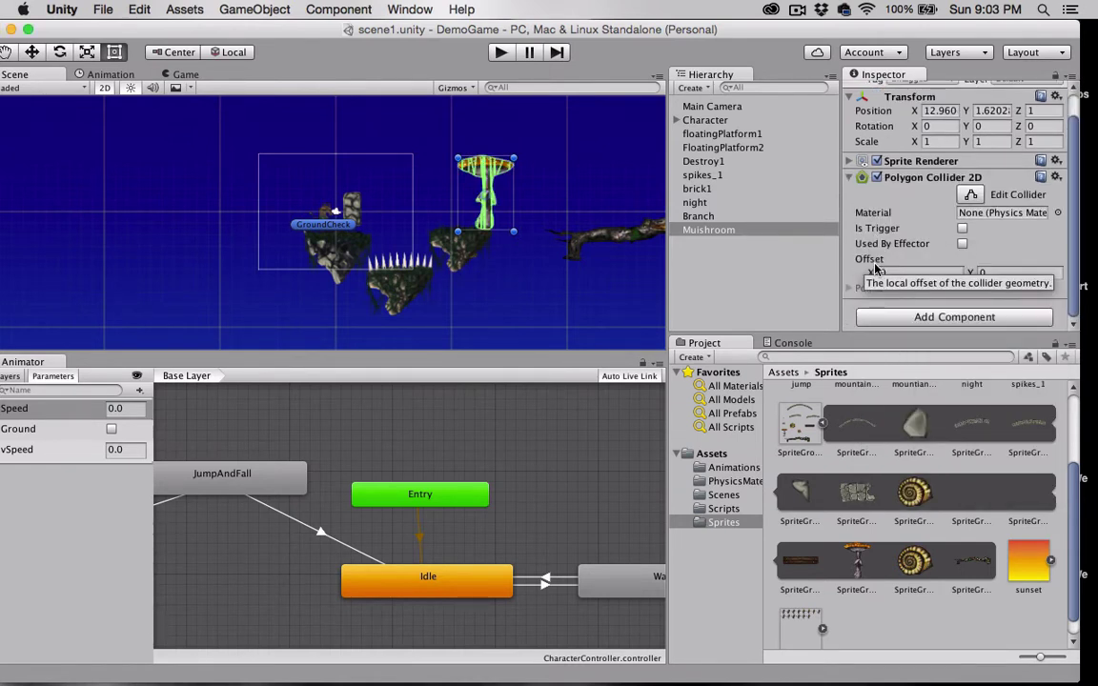
{"action": "left_click", "coordinate": [905, 317]}
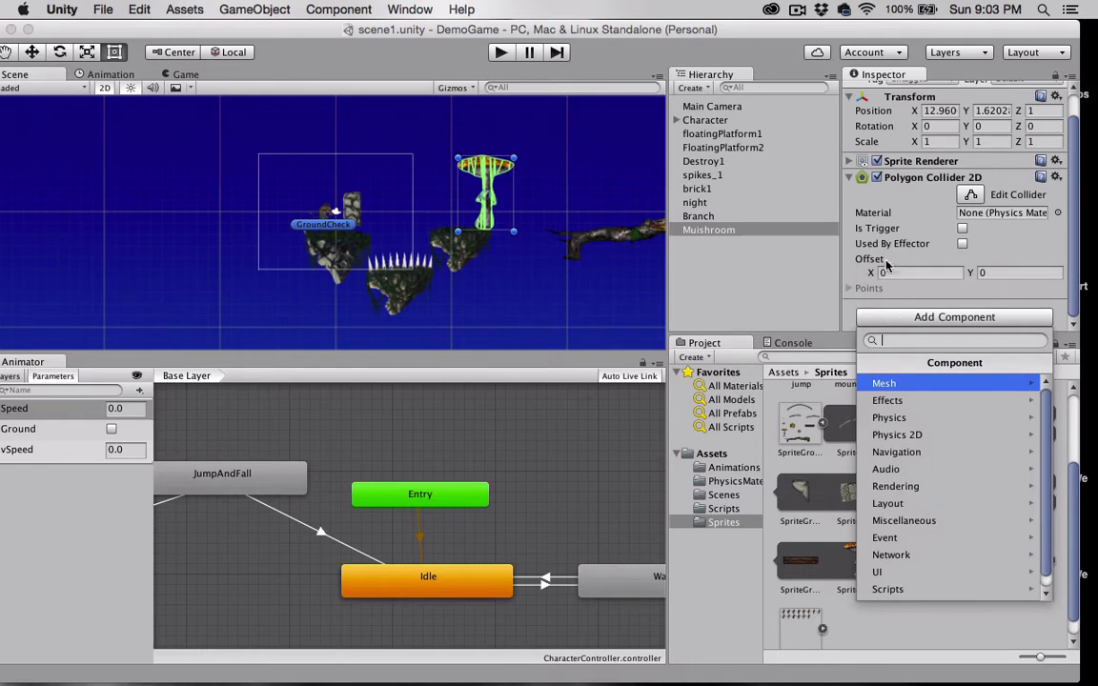
{"action": "left_click", "coordinate": [895, 435]}
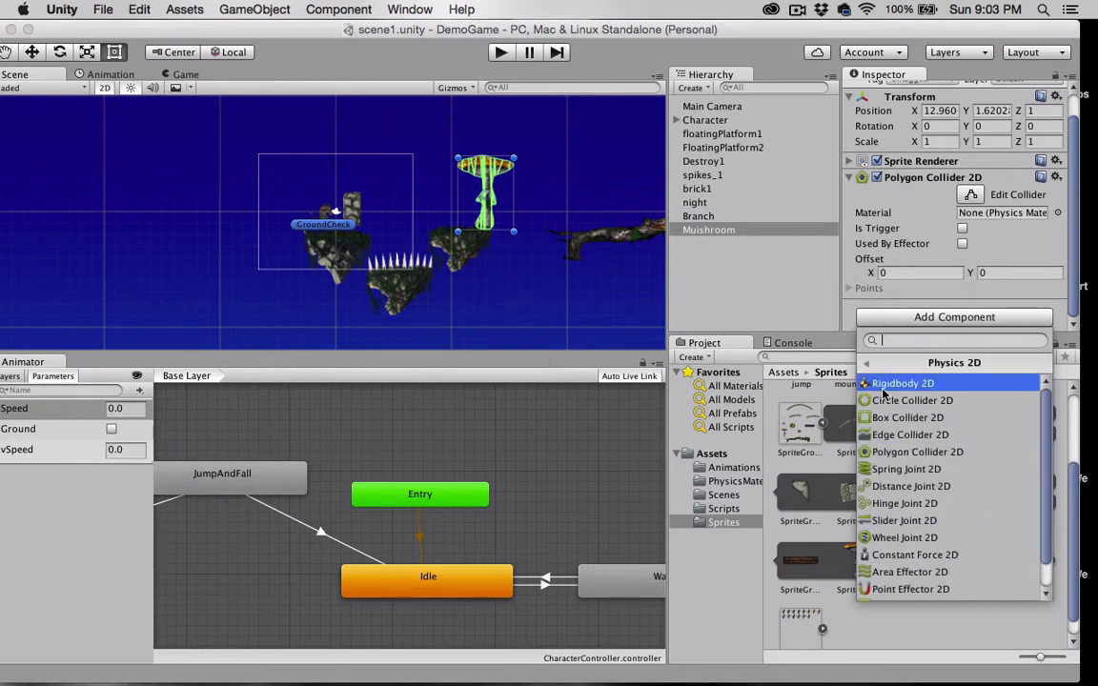
{"action": "left_click", "coordinate": [901, 383]}
Add a Hinge Joint 2D to the mushroom and move its connected anchor to the stem base, at about X 12.96, Y -1.58
{"action": "scroll", "coordinate": [886, 207], "scroll_direction": "down", "scroll_amount": 5}
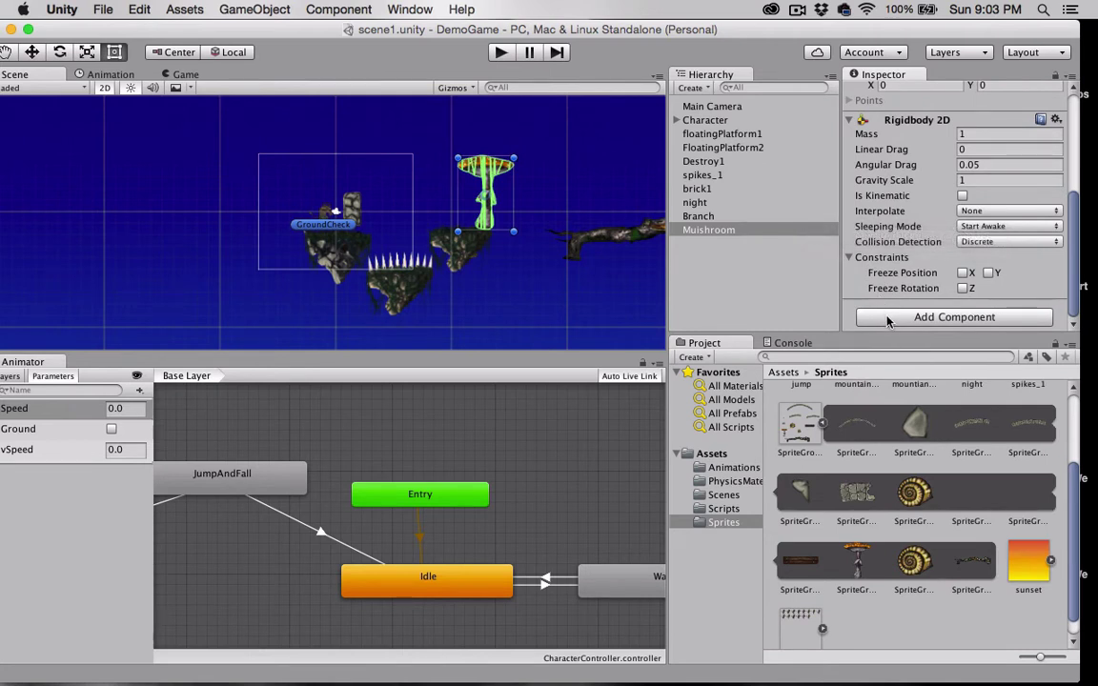
{"action": "left_click", "coordinate": [887, 320]}
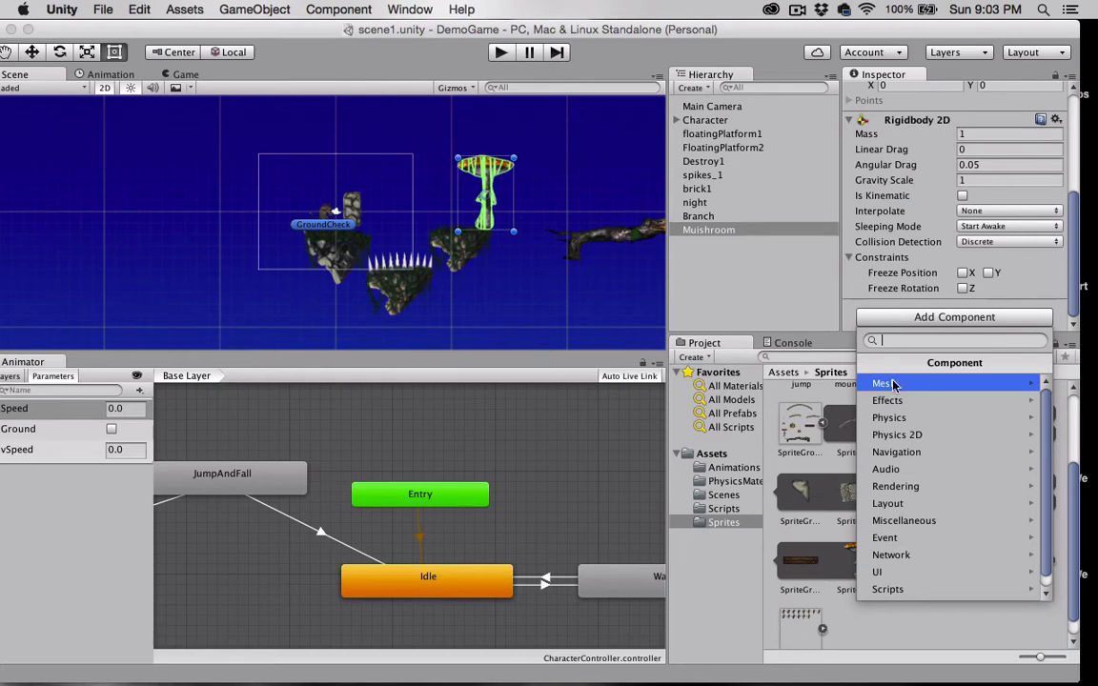
{"action": "left_click", "coordinate": [900, 434]}
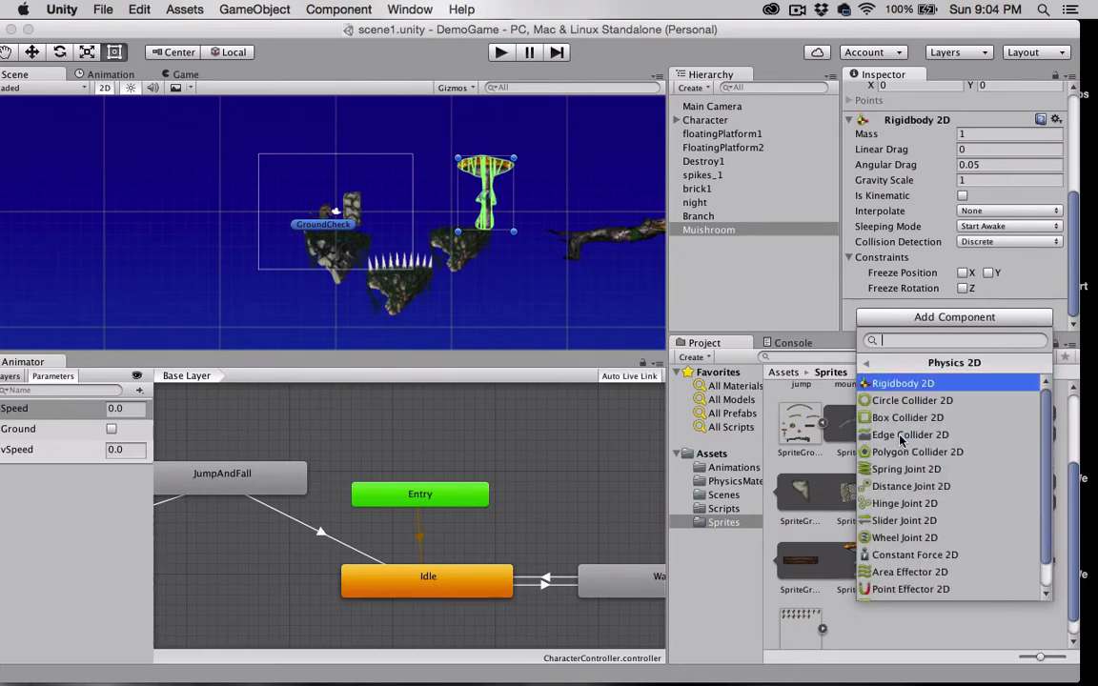
{"action": "left_click", "coordinate": [905, 504]}
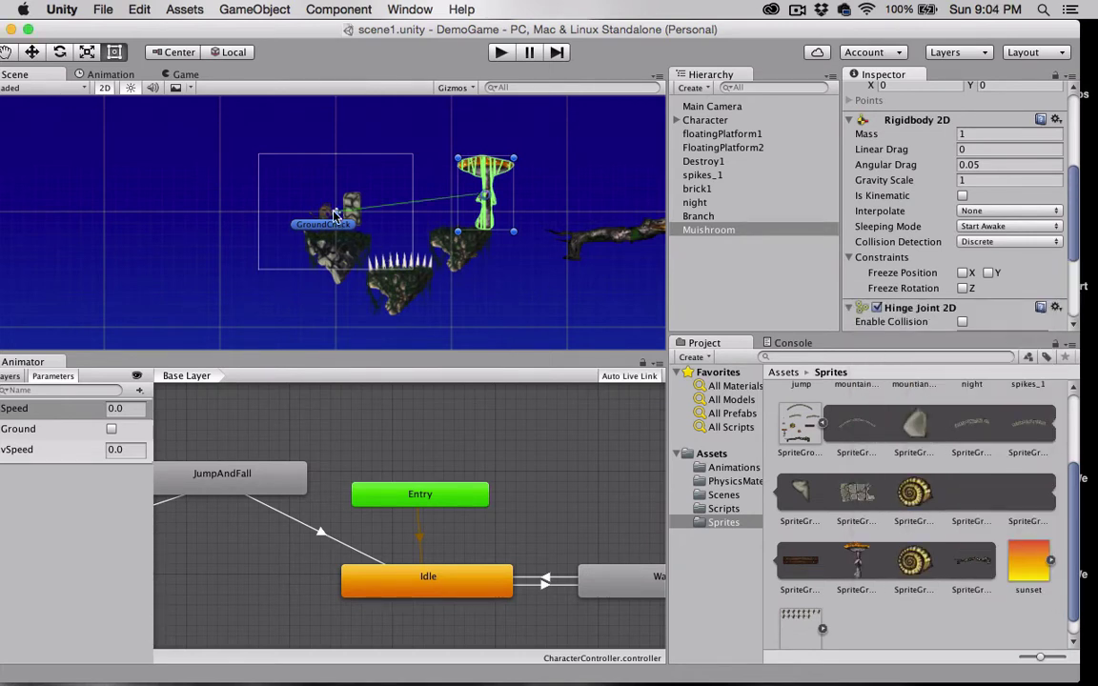
{"action": "left_click_drag", "start_coordinate": [336, 212], "coordinate": [489, 238]}
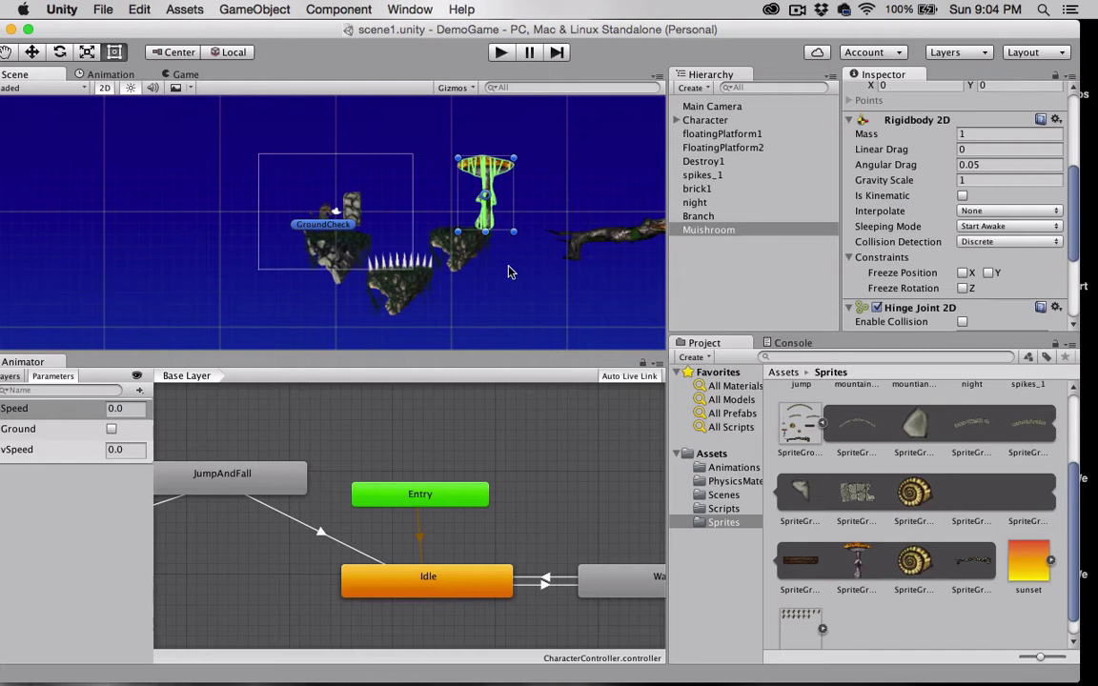
Set the hinge joint's anchor Y to -3.2 at the base of the mushroom stem and enable collision for the joint
{"action": "scroll", "coordinate": [891, 273], "scroll_direction": "down", "scroll_amount": 5}
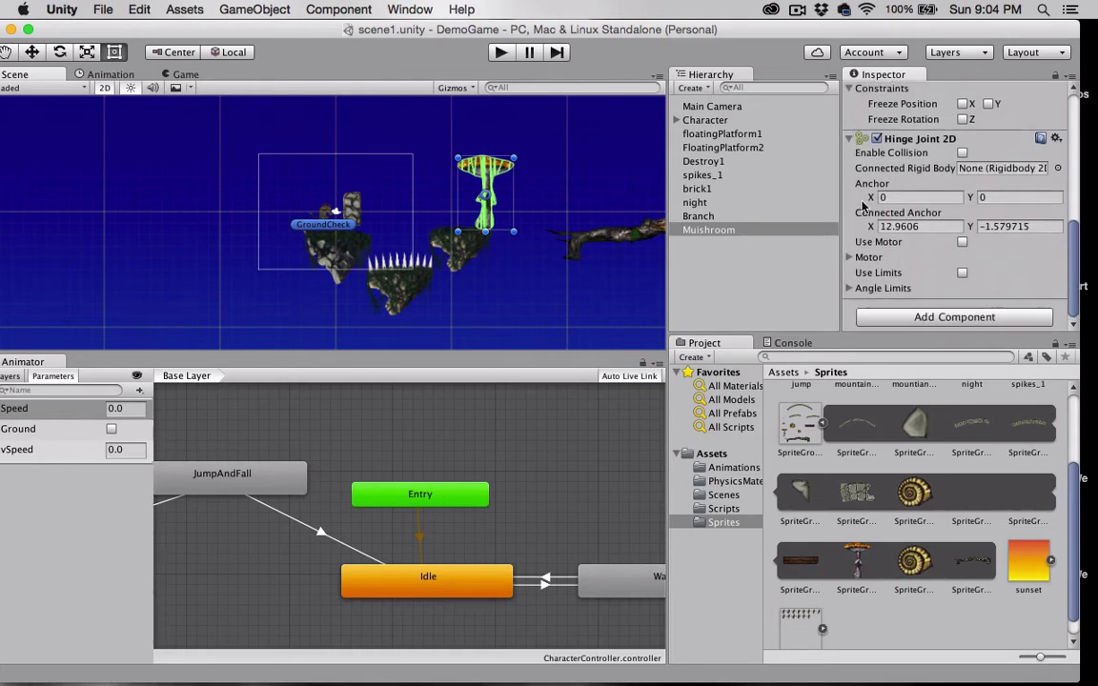
{"action": "left_click_drag", "start_coordinate": [969, 197], "coordinate": [901, 207]}
{"action": "scroll", "coordinate": [448, 196], "scroll_direction": "up", "scroll_amount": 5}
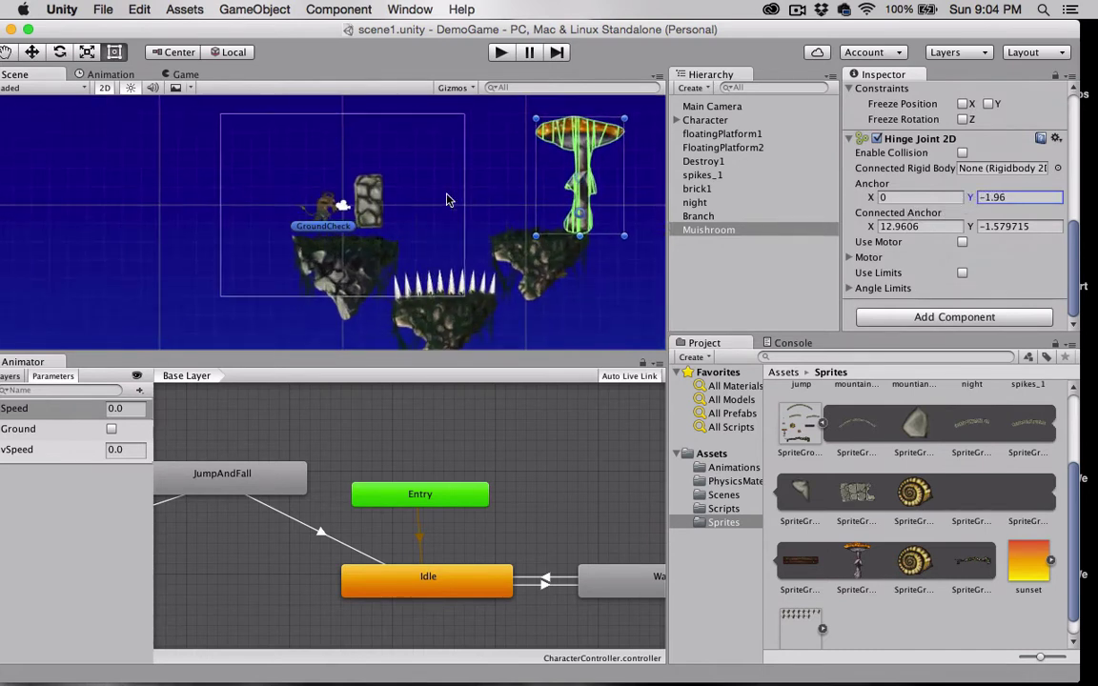
{"action": "scroll", "coordinate": [447, 200], "scroll_direction": "up", "scroll_amount": 1}
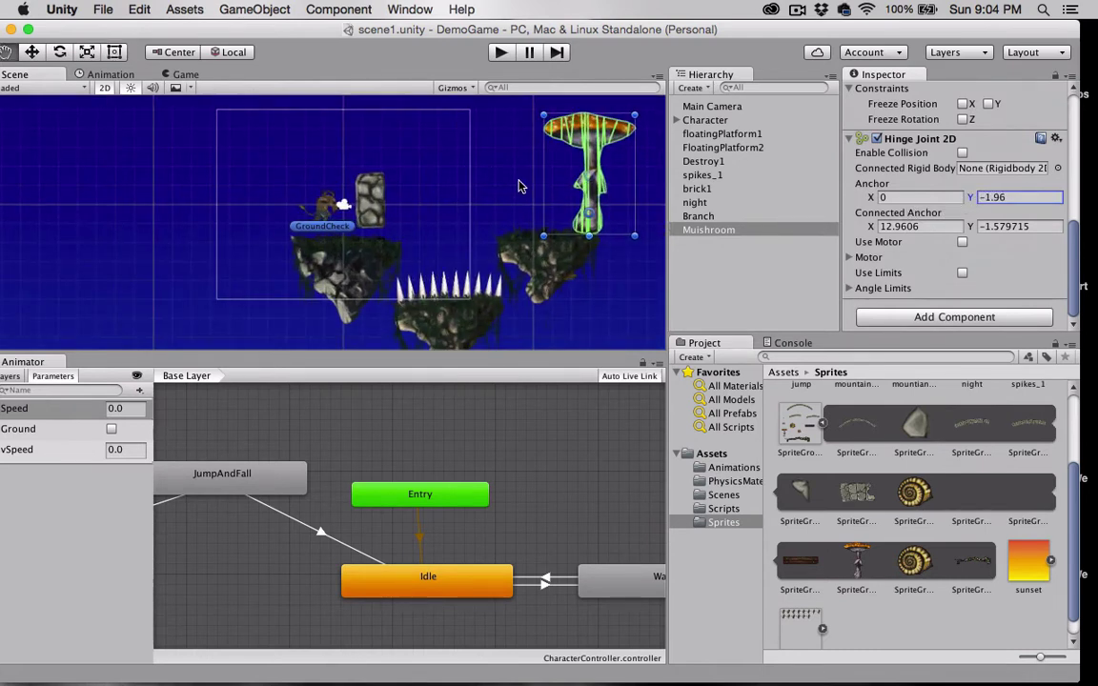
{"action": "left_click_drag", "start_coordinate": [519, 182], "coordinate": [326, 172], "text": "alt"}
{"action": "scroll", "coordinate": [325, 175], "scroll_direction": "up", "scroll_amount": 6}
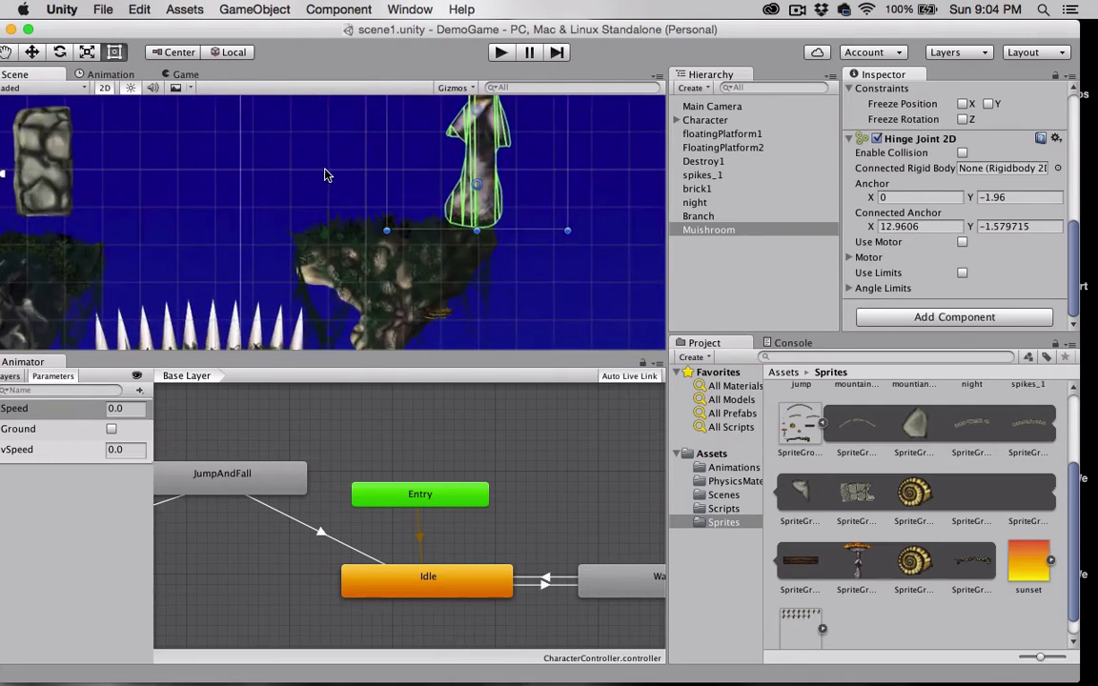
{"action": "left_click_drag", "start_coordinate": [395, 170], "coordinate": [333, 213], "text": "alt"}
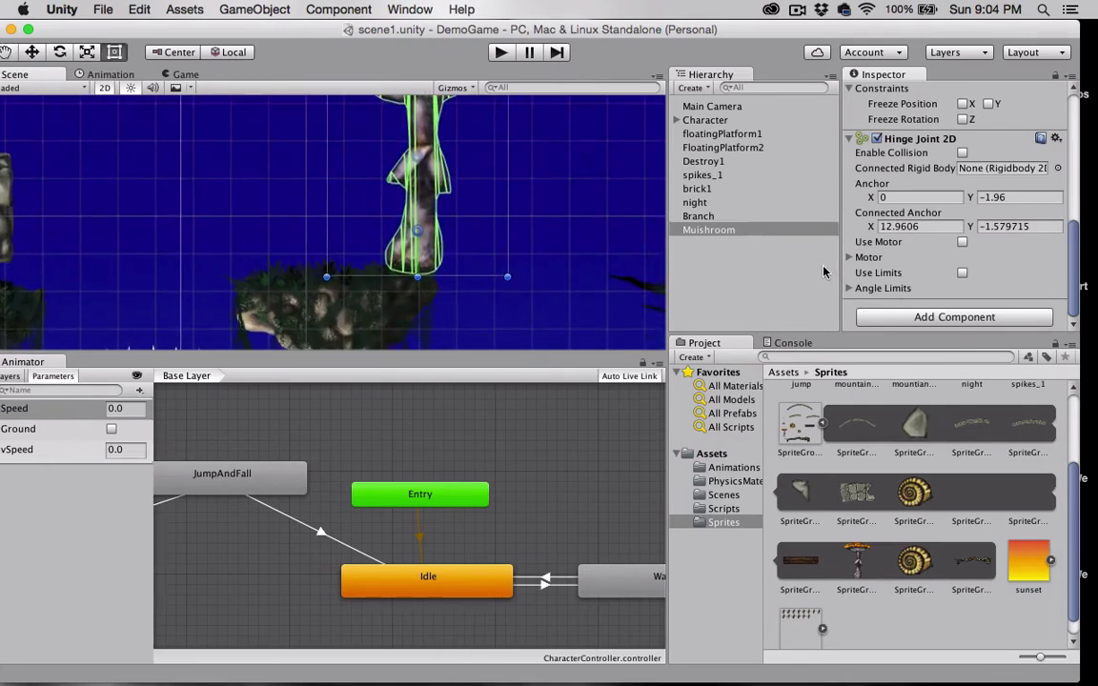
{"action": "left_click", "coordinate": [971, 200]}
{"action": "left_click_drag", "start_coordinate": [971, 200], "coordinate": [925, 225]}
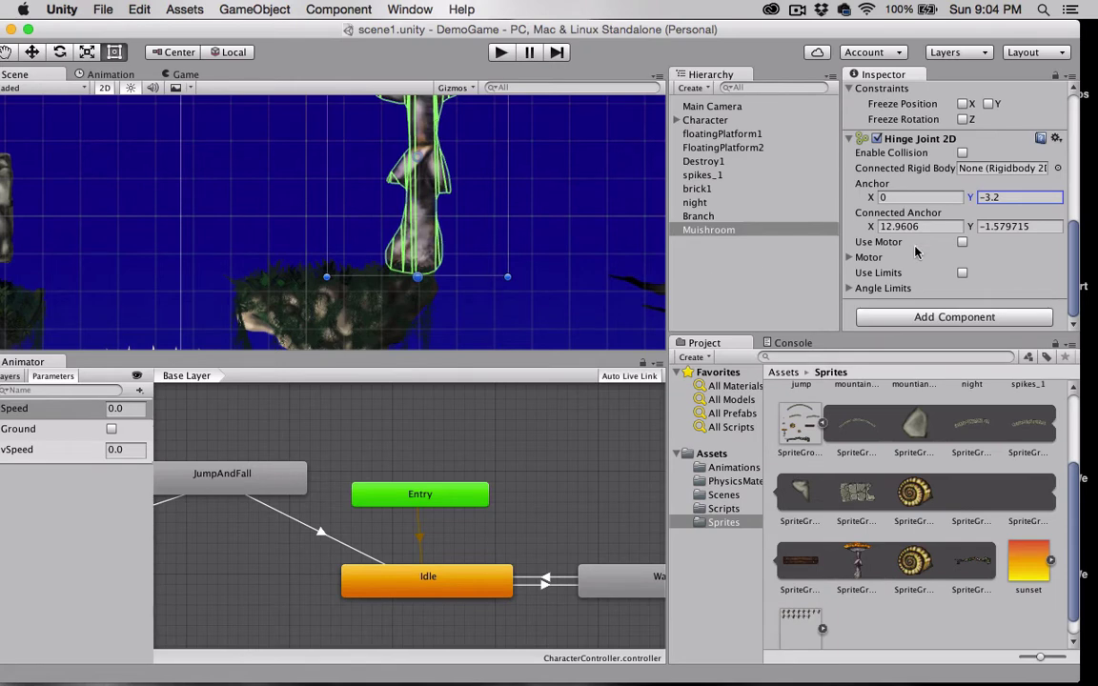
{"action": "left_click", "coordinate": [867, 150]}
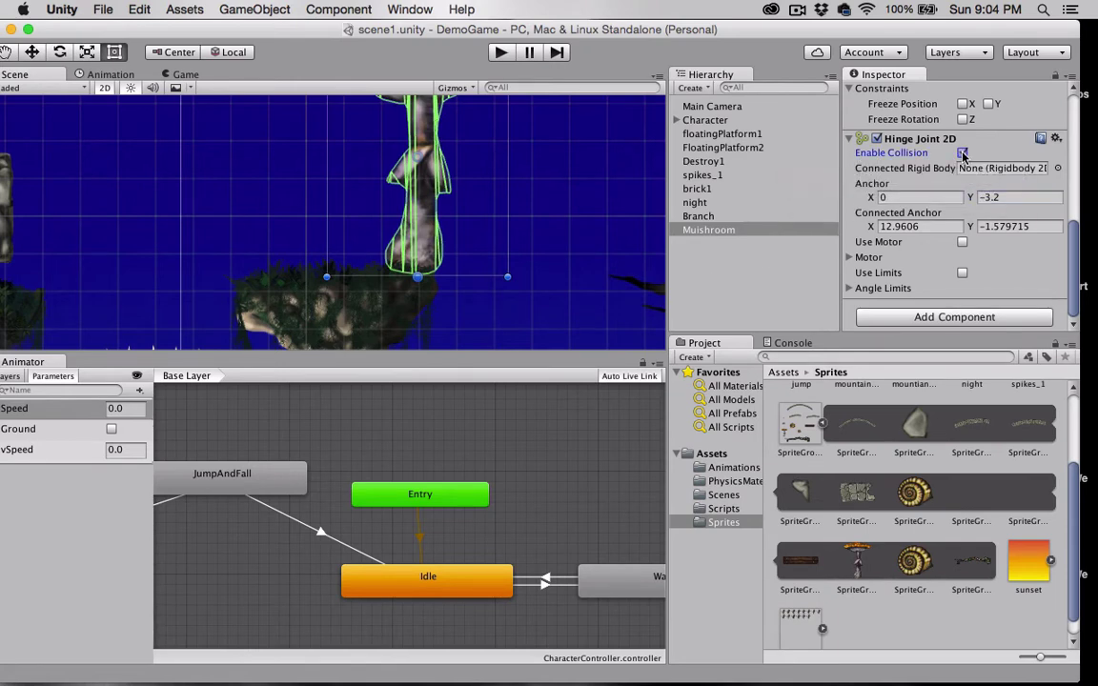
{"action": "scroll", "coordinate": [555, 242], "scroll_direction": "down", "scroll_amount": 5}
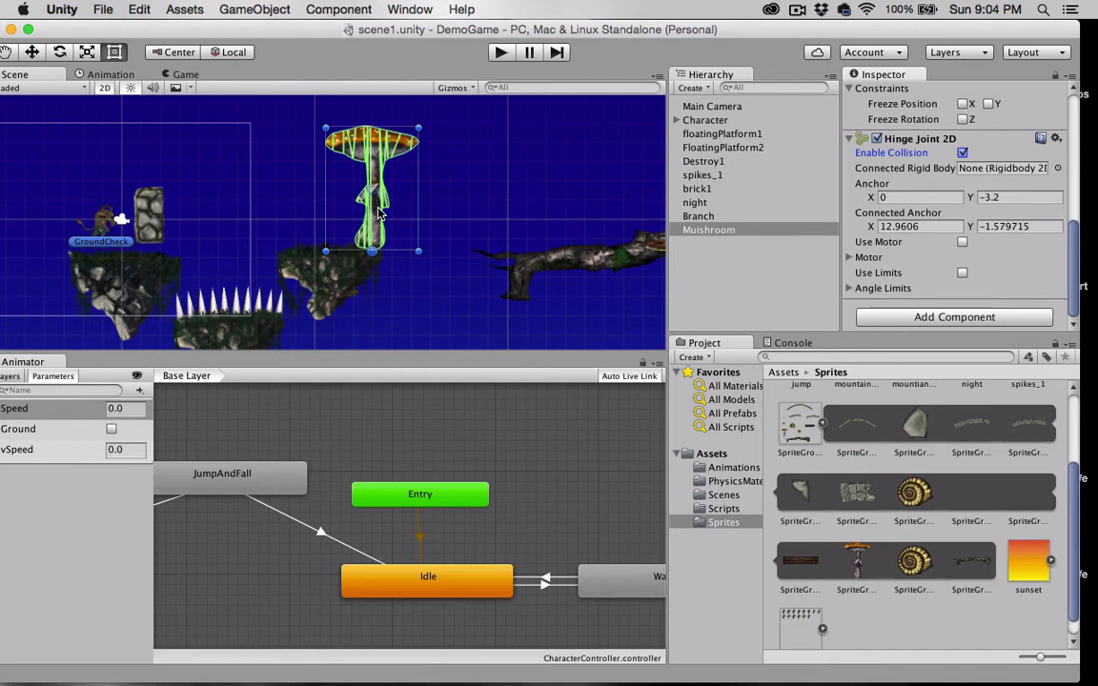
Shift the mushroom slightly towards the platform's right edge and realign its hinge's connected anchor with the stem base at X 13.5, Y -1.49
{"action": "left_click_drag", "start_coordinate": [373, 217], "coordinate": [389, 204]}
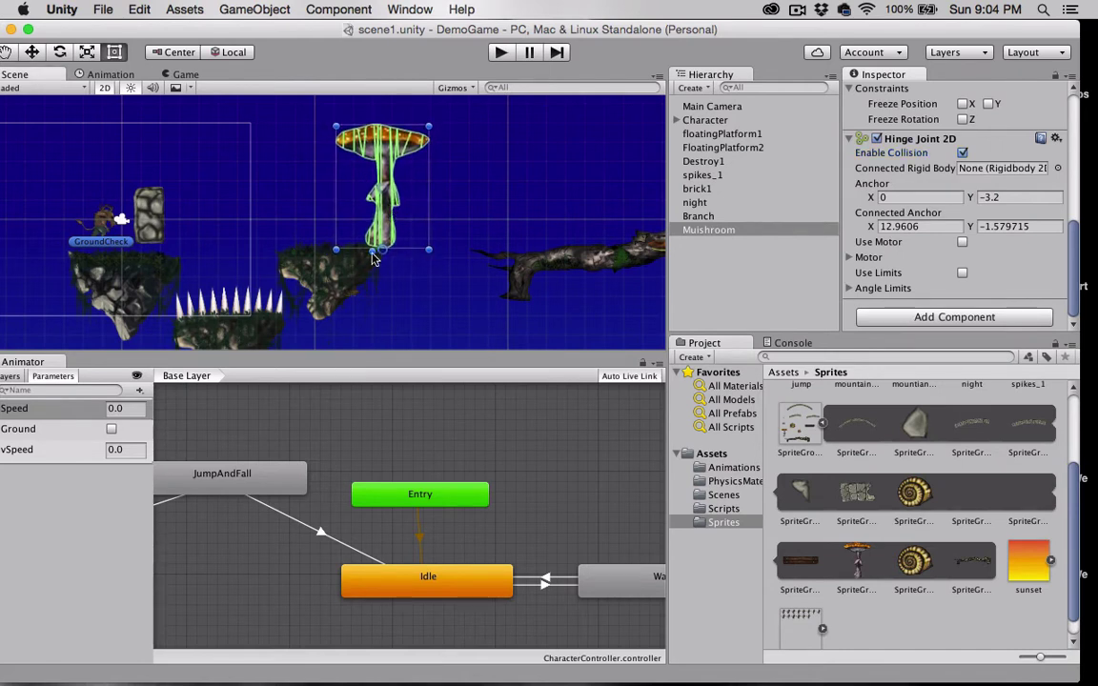
{"action": "mouse_move", "coordinate": [372, 251]}
{"action": "left_mouse_down"}
{"action": "mouse_move", "coordinate": [373, 262]}
{"action": "mouse_move", "coordinate": [384, 248]}
{"action": "left_mouse_up"}
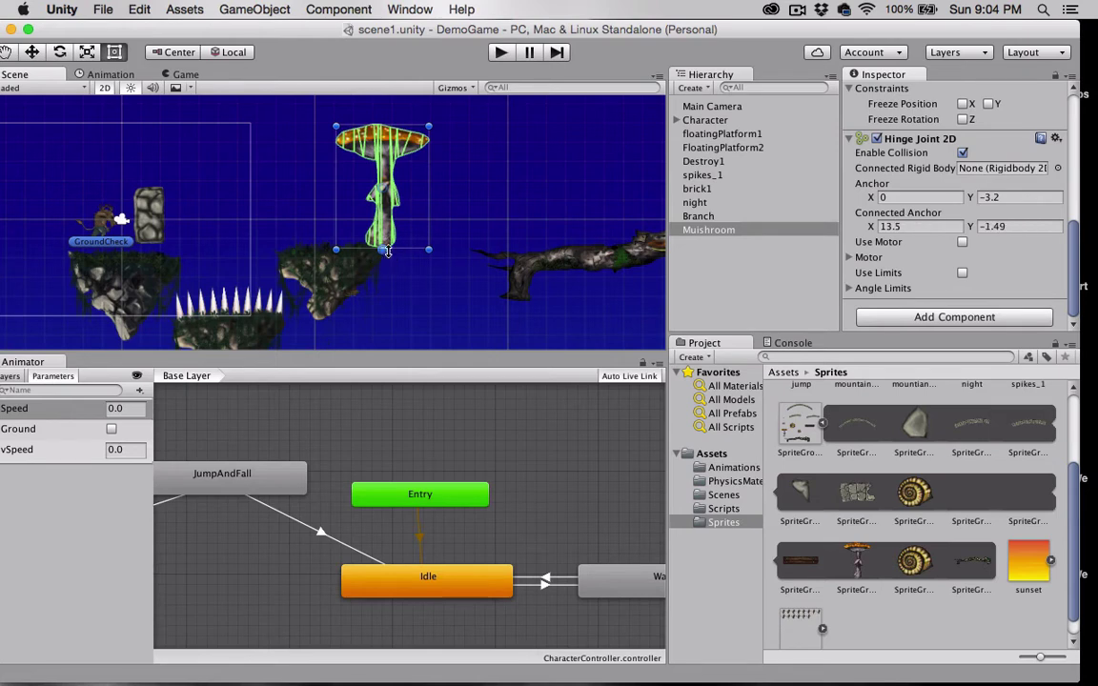
Edit the mushroom's polygon collider, pulling the points along the bottom of the stem upward, away from the platform surface
{"action": "scroll", "coordinate": [385, 283], "scroll_direction": "up", "scroll_amount": 10}
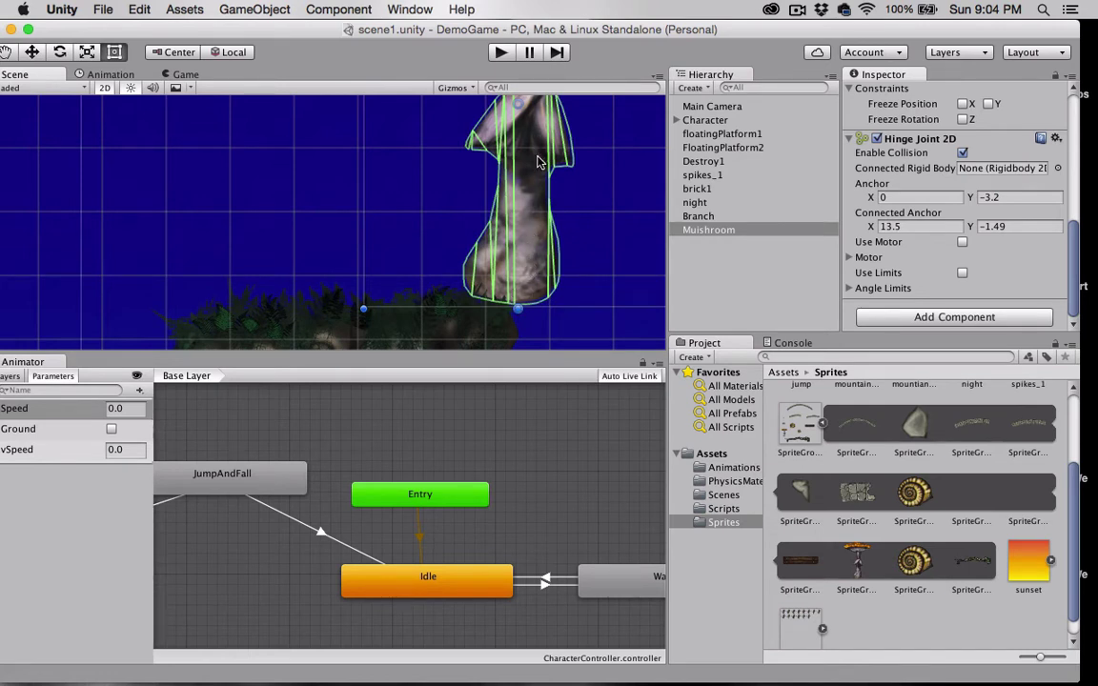
{"action": "scroll", "coordinate": [905, 209], "scroll_direction": "up", "scroll_amount": 5}
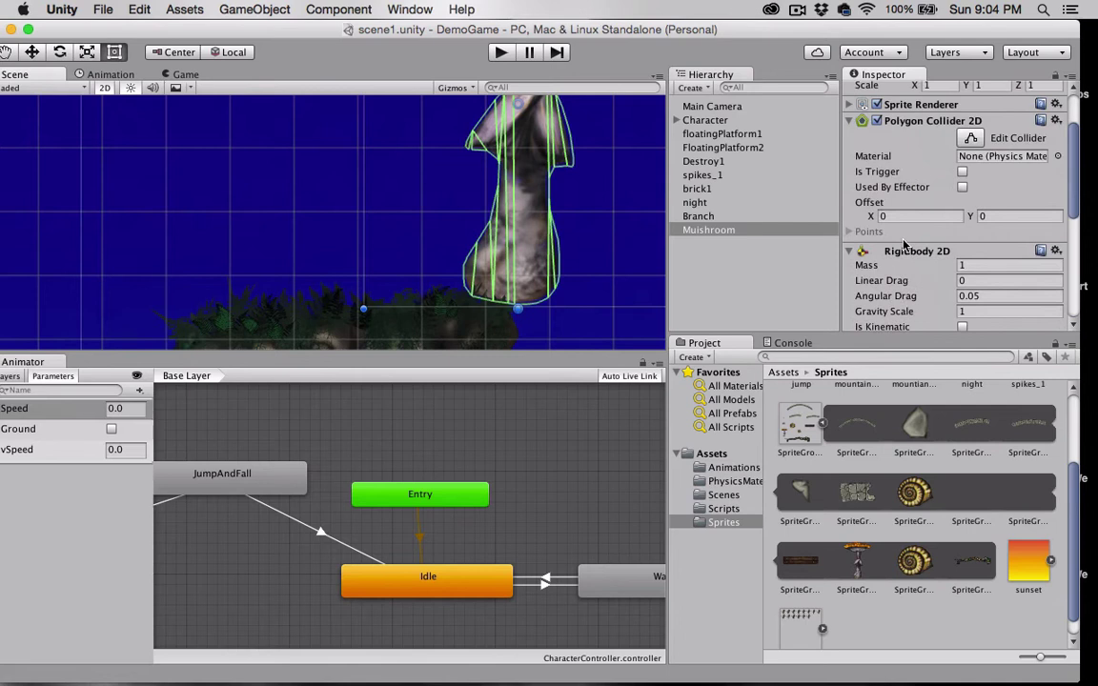
{"action": "left_click", "coordinate": [998, 139]}
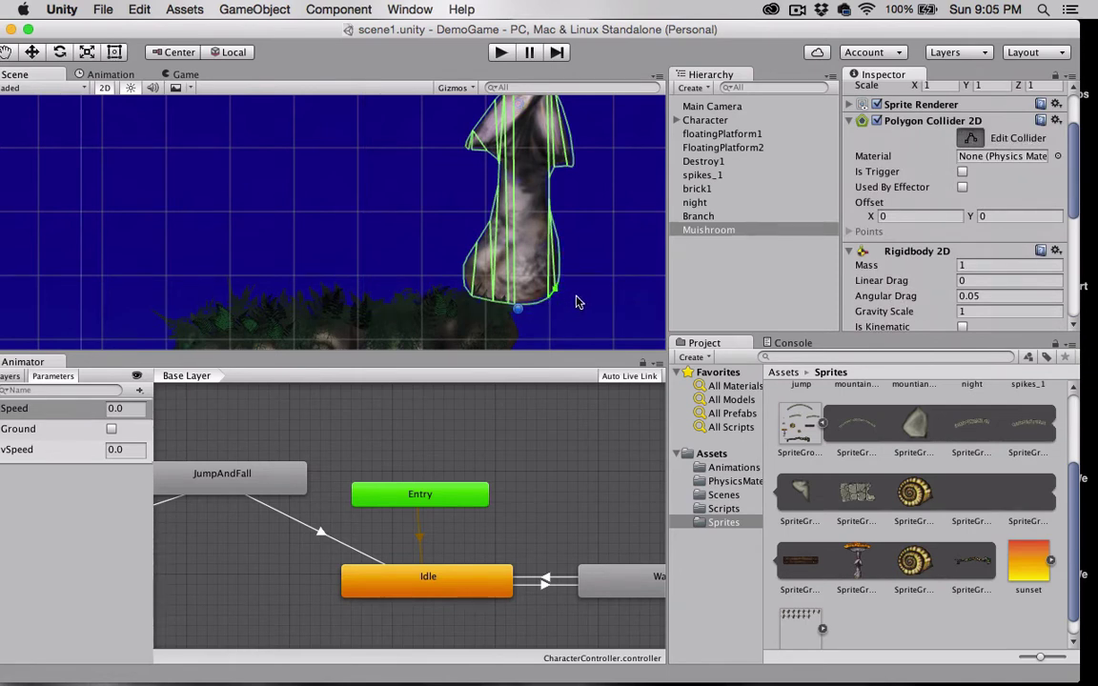
{"action": "left_click", "coordinate": [536, 302]}
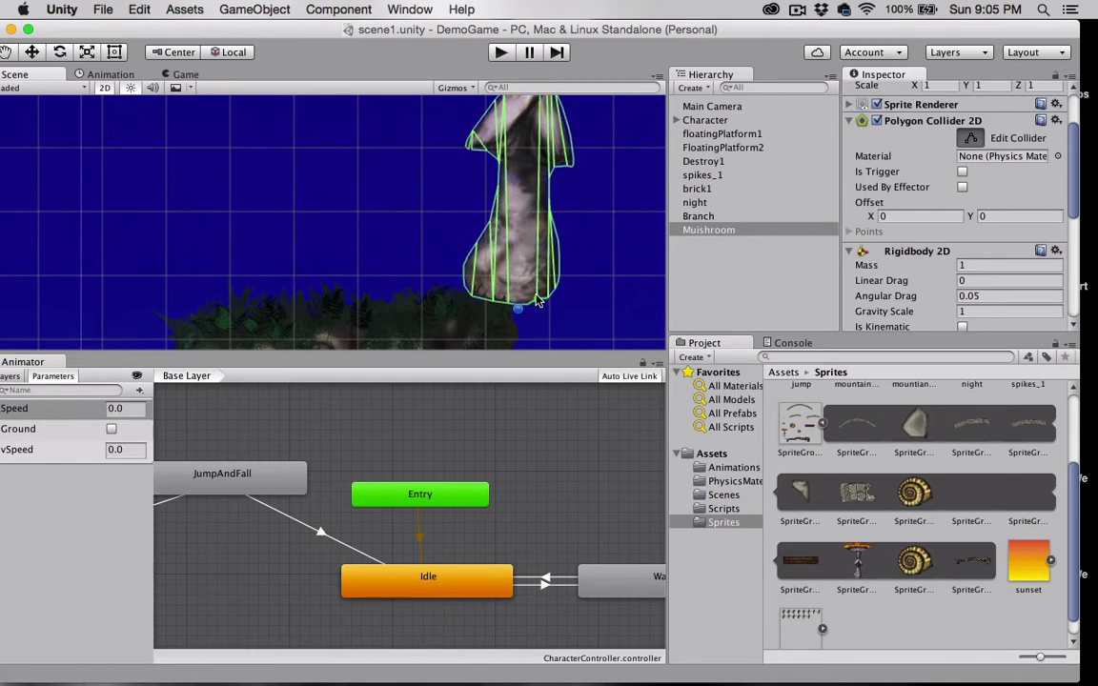
{"action": "left_click_drag", "start_coordinate": [527, 307], "coordinate": [507, 296]}
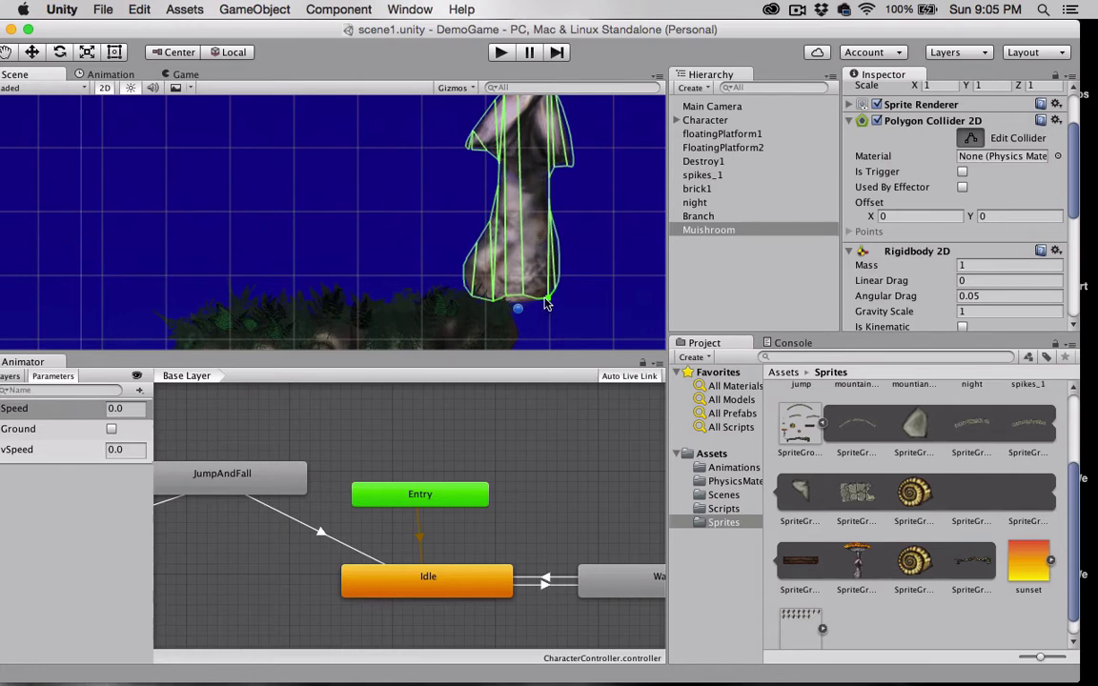
{"action": "mouse_move", "coordinate": [546, 298]}
{"action": "left_mouse_down"}
{"action": "mouse_move", "coordinate": [553, 289]}
{"action": "mouse_move", "coordinate": [534, 283]}
{"action": "mouse_move", "coordinate": [550, 279]}
{"action": "mouse_move", "coordinate": [549, 289]}
{"action": "left_mouse_up"}
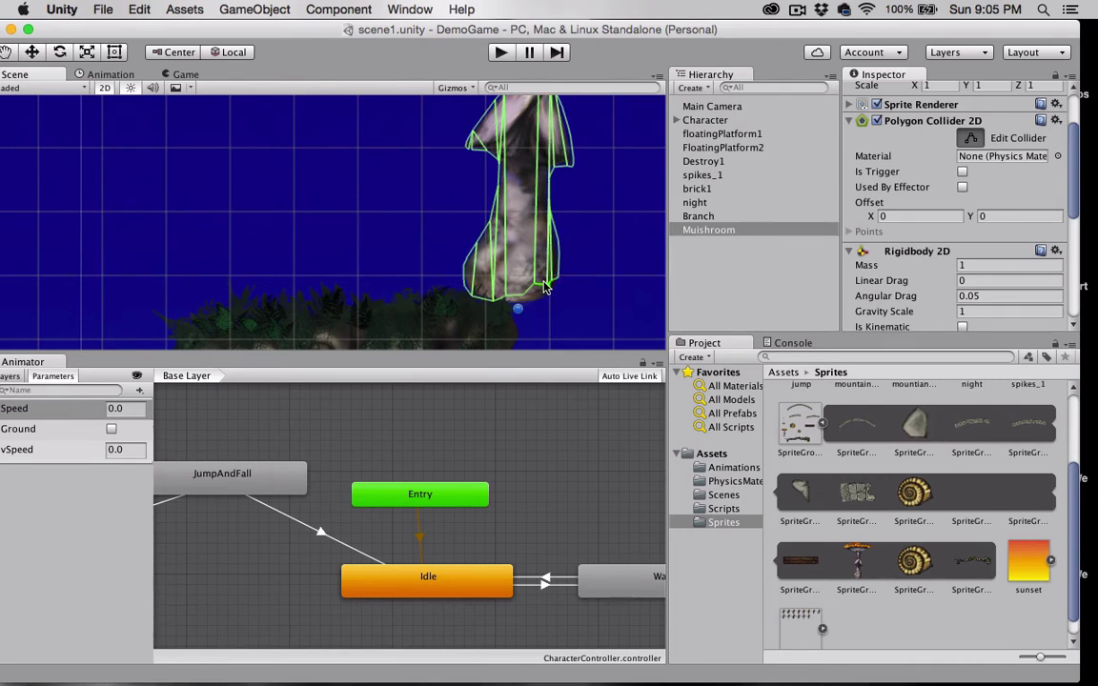
Playtest the scene, jumping the character over the spikes to the second platform and knocking the mushroom over towards the branch
{"action": "scroll", "coordinate": [428, 244], "scroll_direction": "down", "scroll_amount": 5}
{"action": "scroll", "coordinate": [426, 246], "scroll_direction": "down", "scroll_amount": 3}
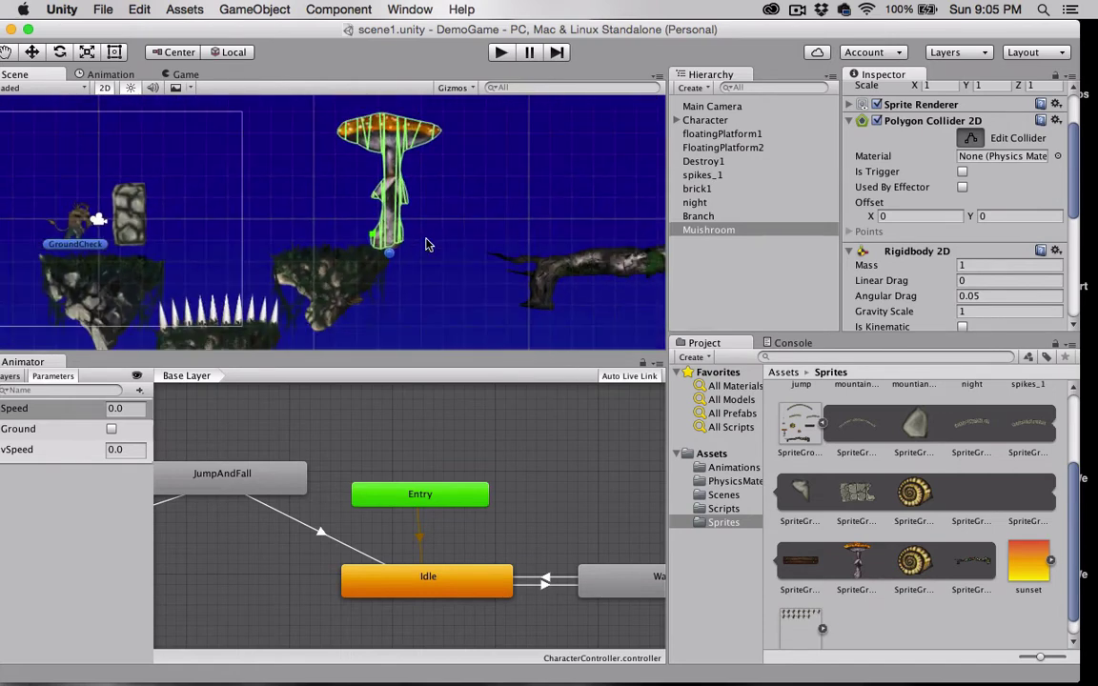
{"action": "scroll", "coordinate": [426, 245], "scroll_direction": "down", "scroll_amount": 2}
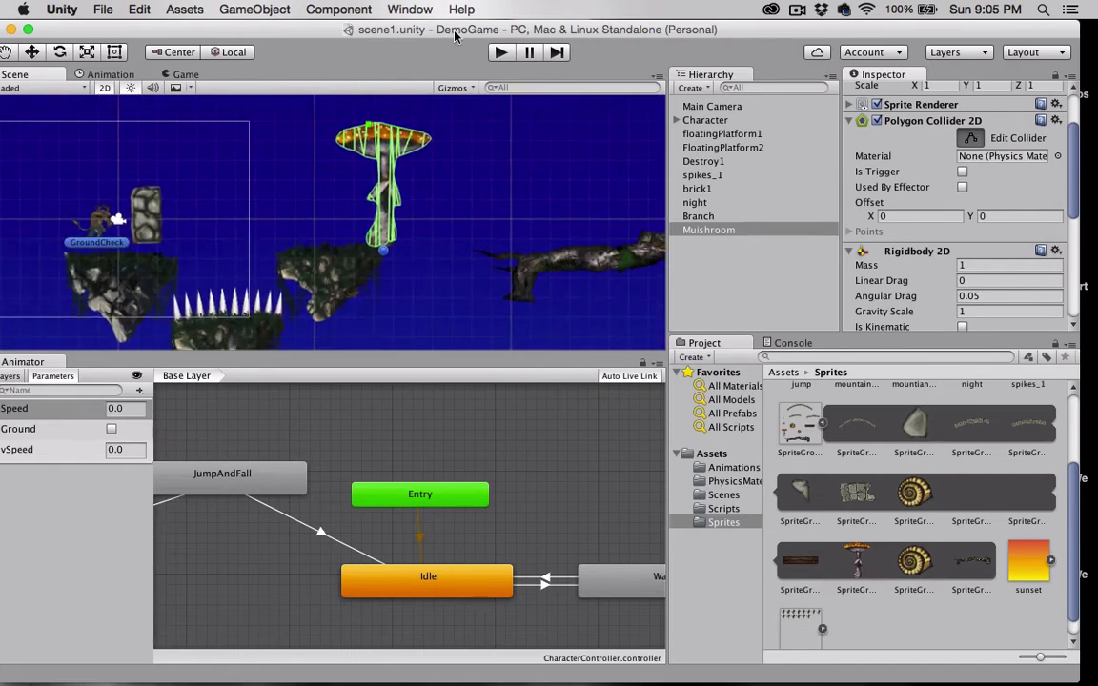
{"action": "left_click", "coordinate": [500, 53]}
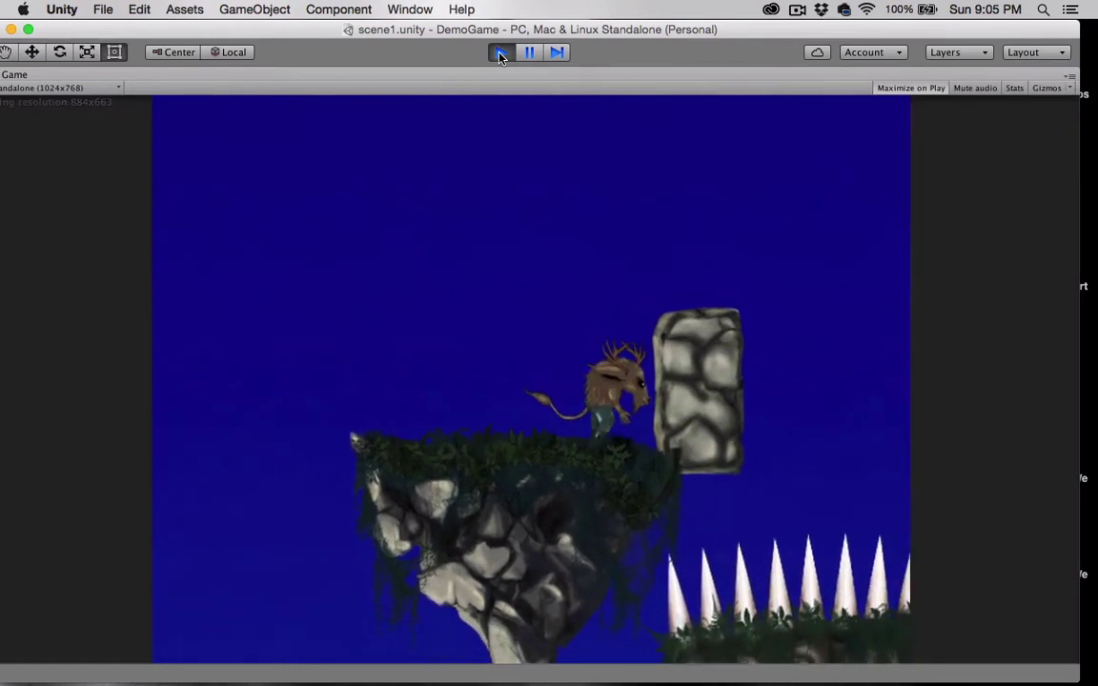
{"action": "key", "text": "Right"}
{"action": "key", "text": "space"}
{"action": "key", "text": "space"}
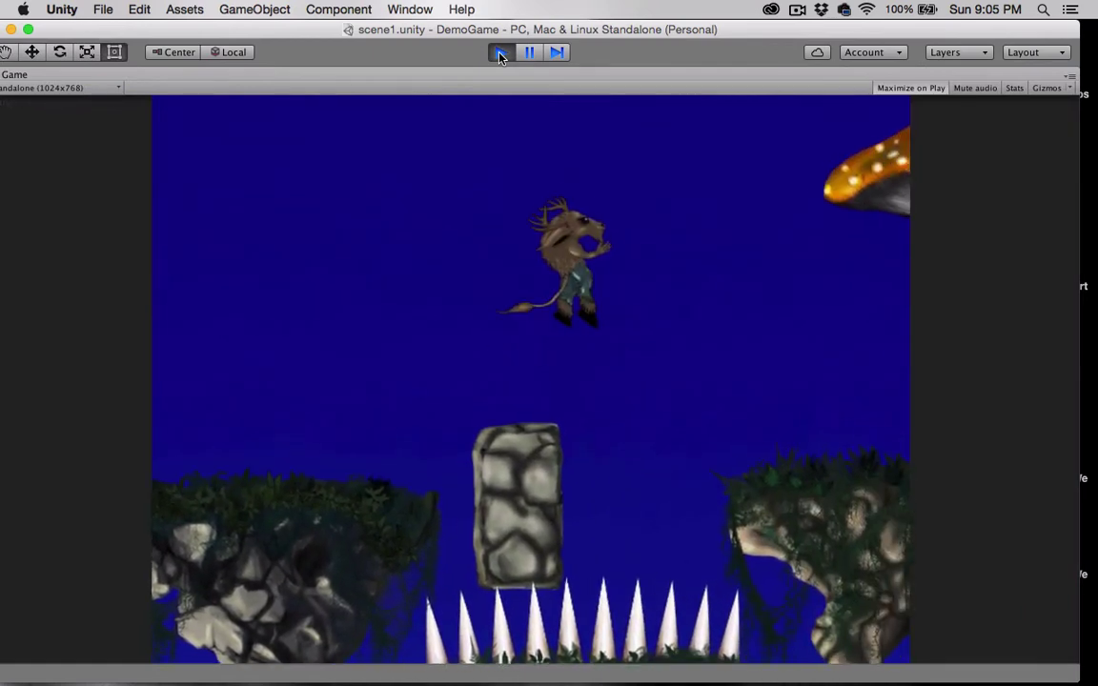
{"action": "key", "text": "Left"}
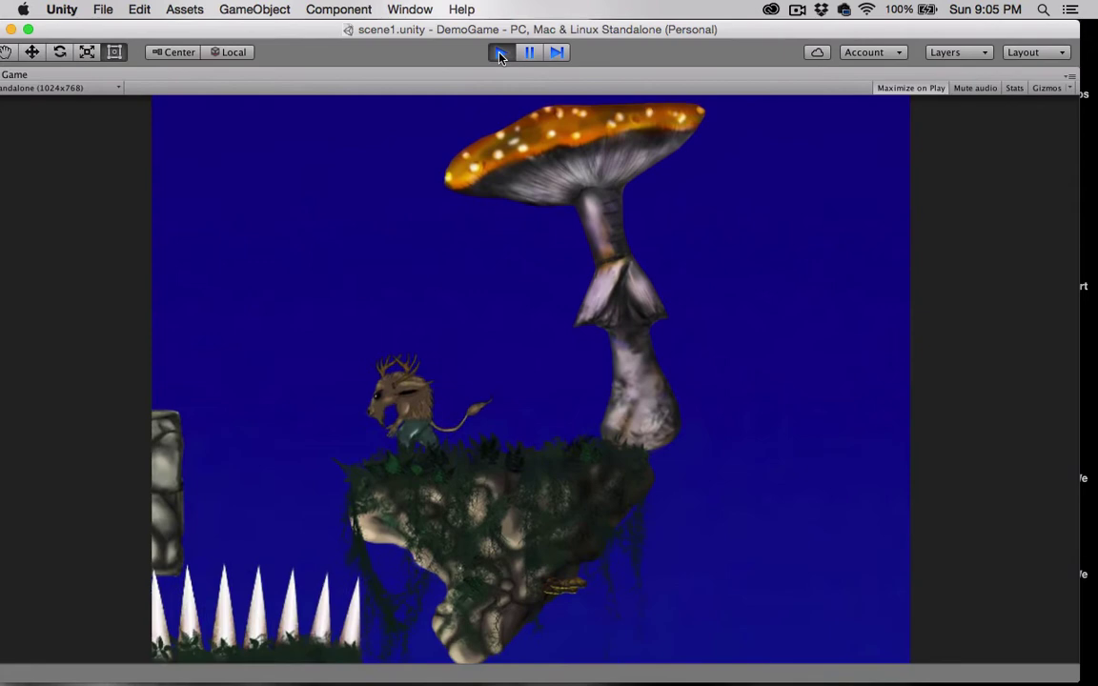
{"action": "key", "text": "Right"}
{"action": "key", "text": "space"}
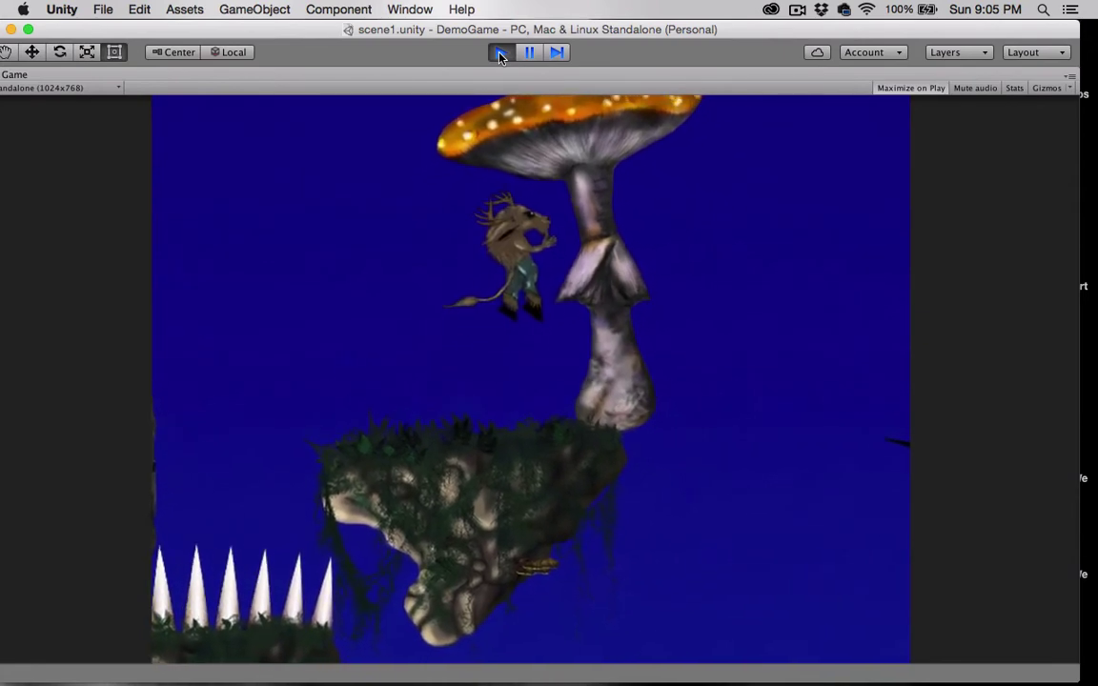
{"action": "key", "text": "Left"}
{"action": "key", "text": "Right"}
{"action": "key", "text": "space"}
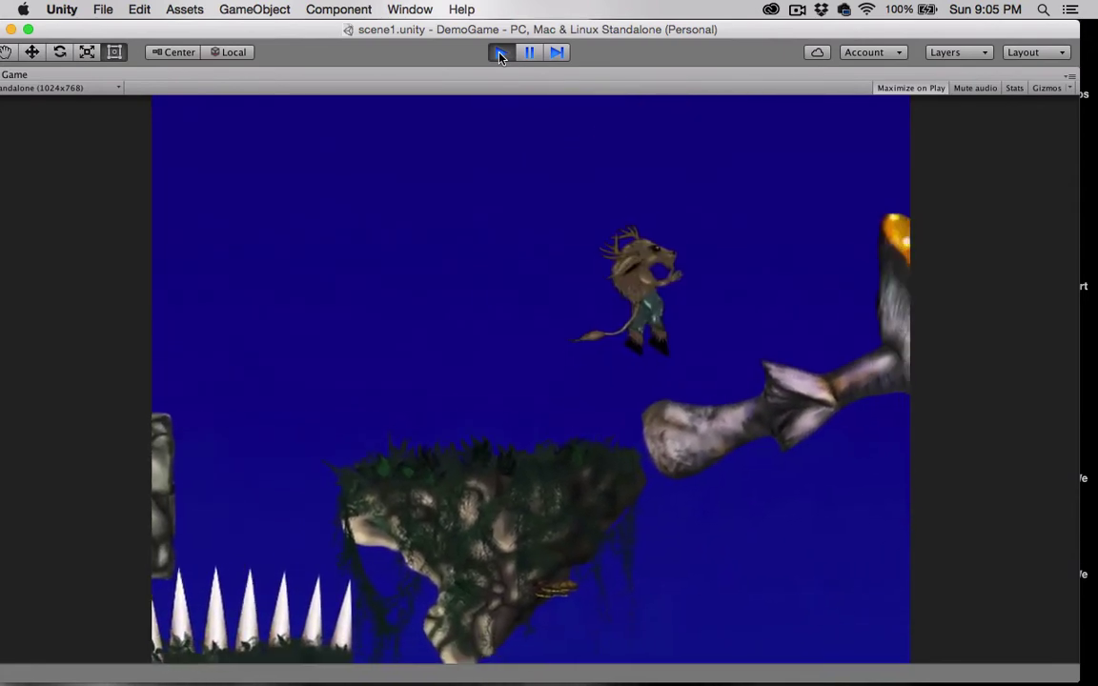
Test the toppled mushroom as a bridge by jumping the character along its stem and over the cap onto the branch
{"action": "key", "text": "Left"}
{"action": "key", "text": "space"}
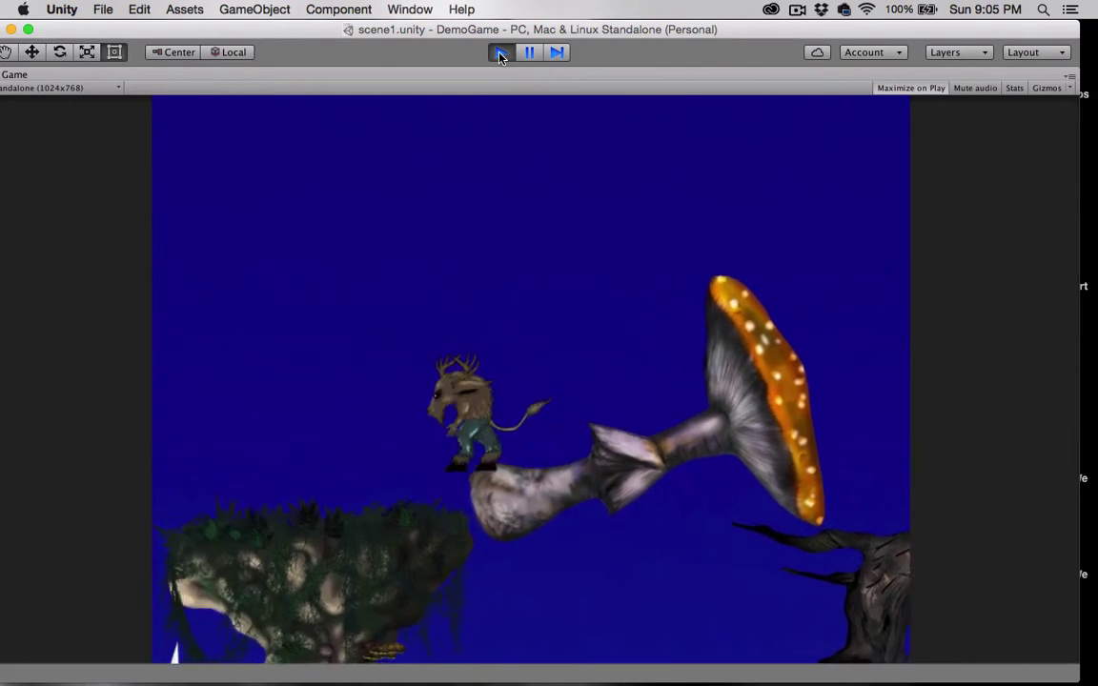
{"action": "key", "text": "Right"}
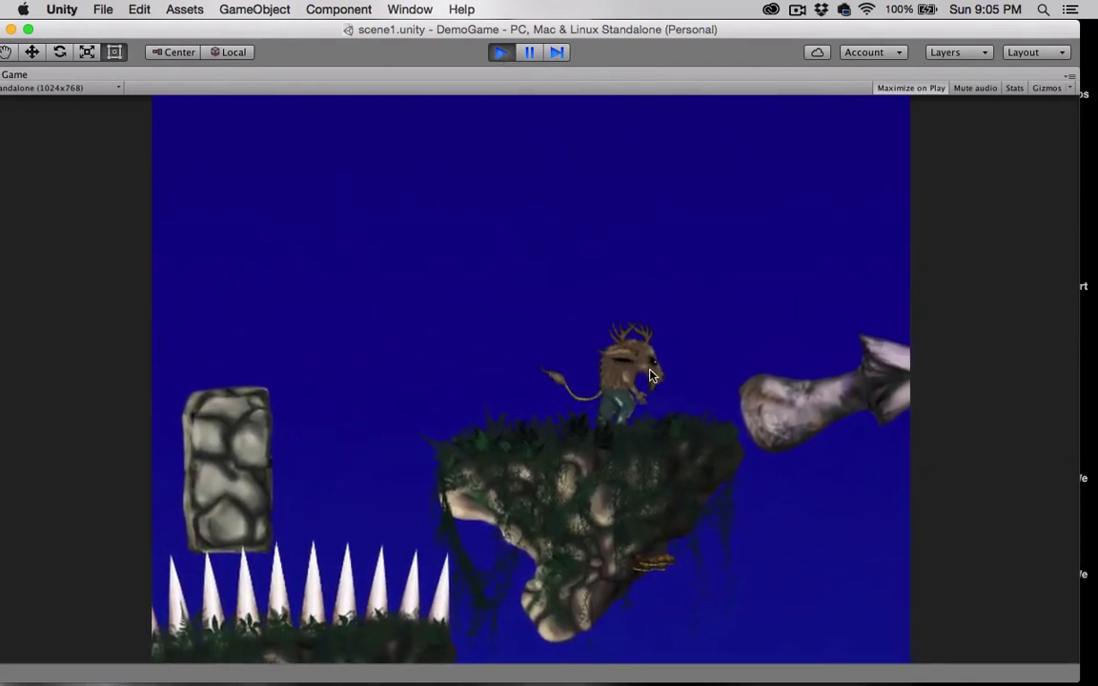
{"action": "key", "text": "space"}
{"action": "key", "text": "Left"}
{"action": "key", "text": "Right"}
{"action": "key", "text": "space"}
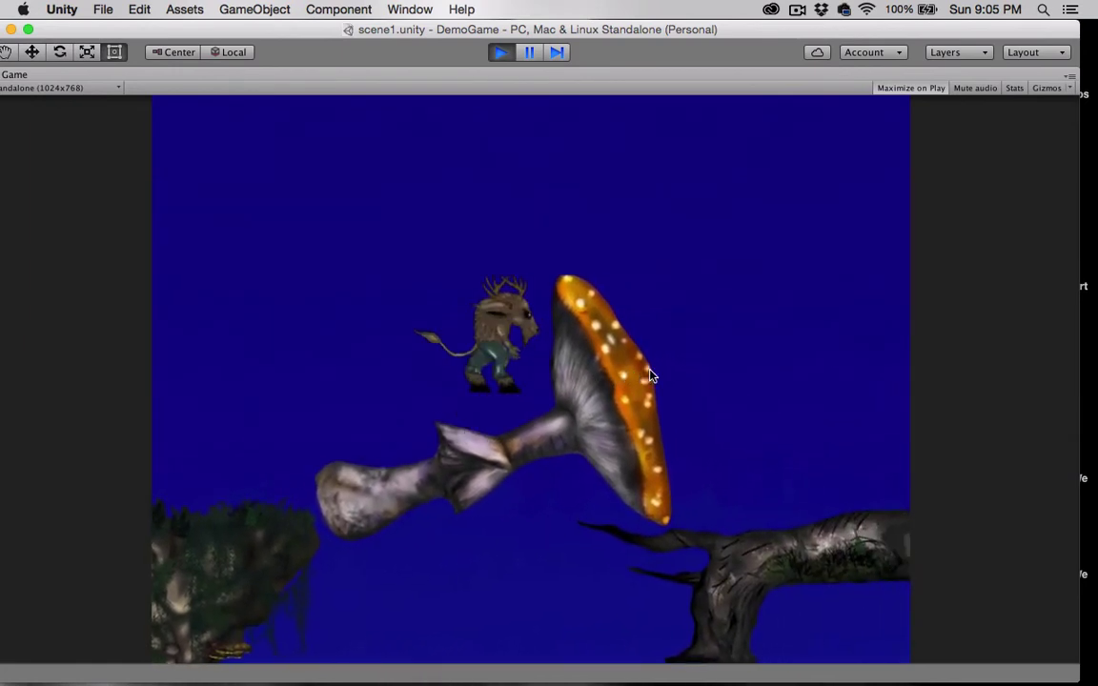
{"action": "key", "text": "Left"}
{"action": "key", "text": "Right"}
{"action": "key", "text": "space"}
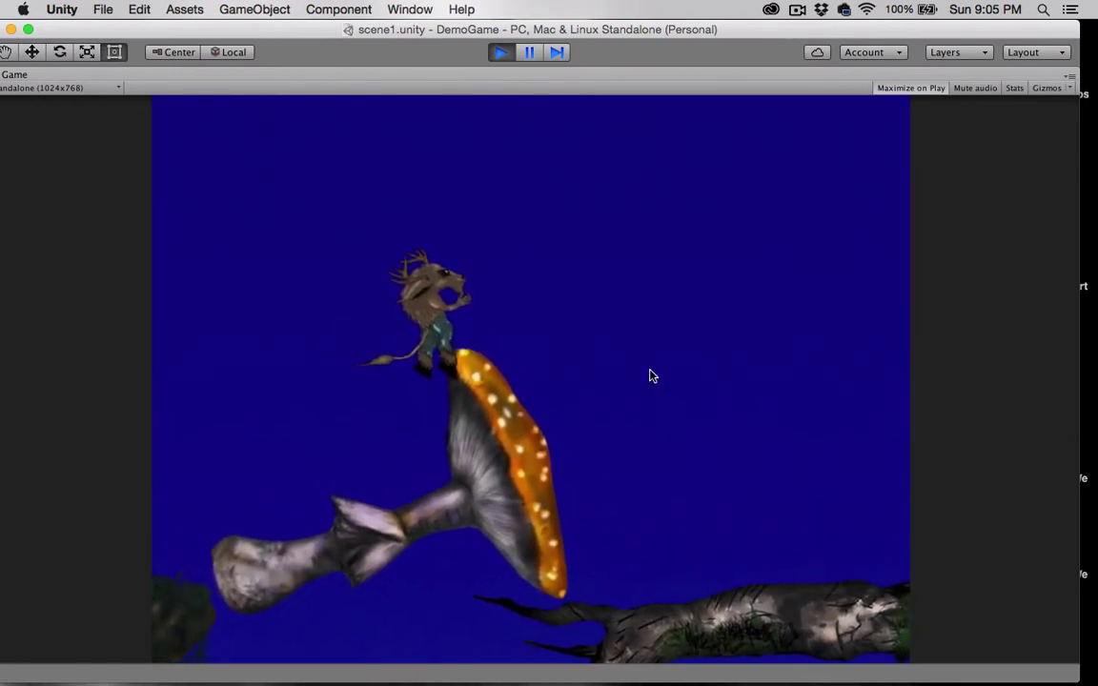
{"action": "key", "text": "Left"}
{"action": "key", "text": "Right"}
{"action": "key", "text": "space"}
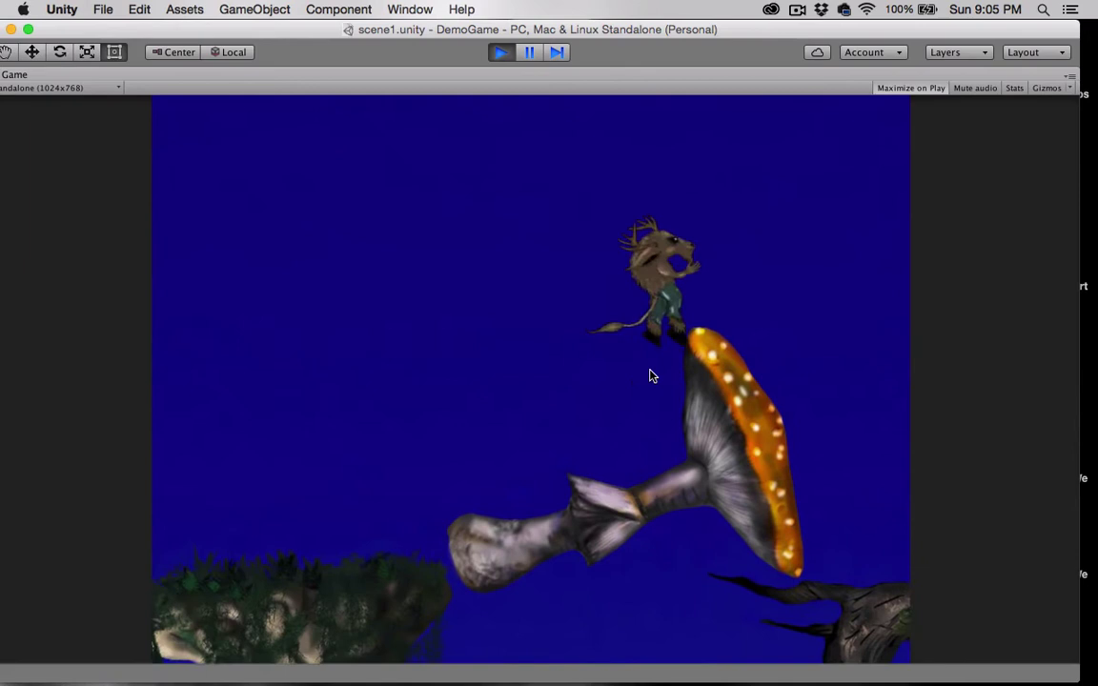
{"action": "key", "text": "Right"}
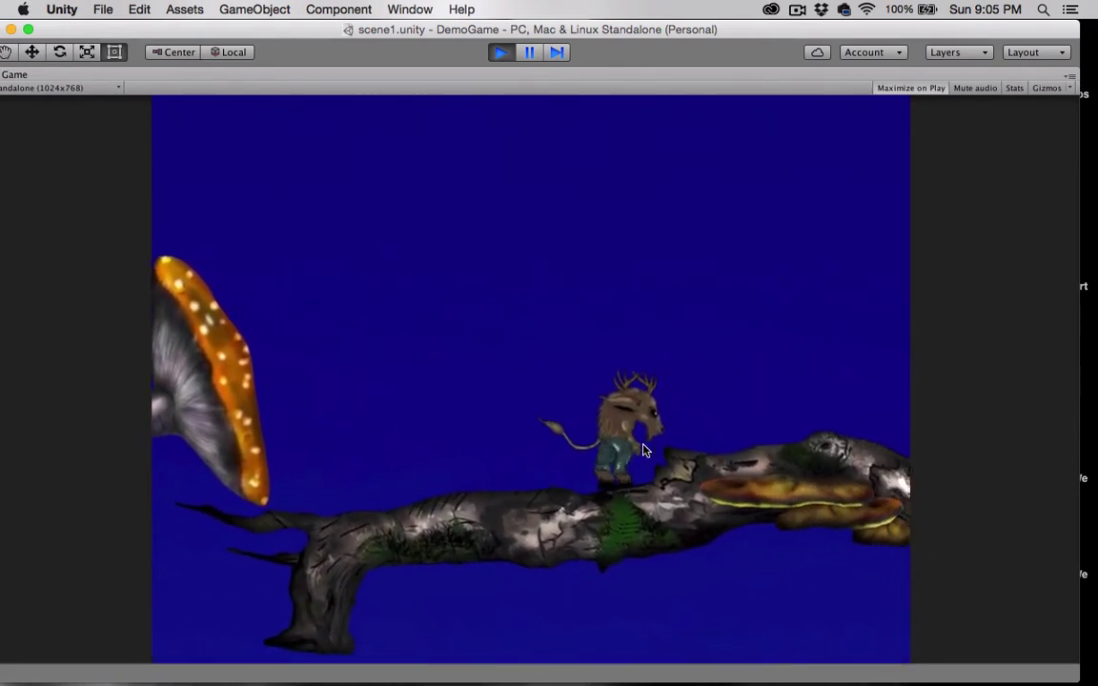
Walk and jump the character along the branch to its far end and back, and end the playtest
{"action": "key", "text": "space"}
{"action": "key", "text": "Right"}
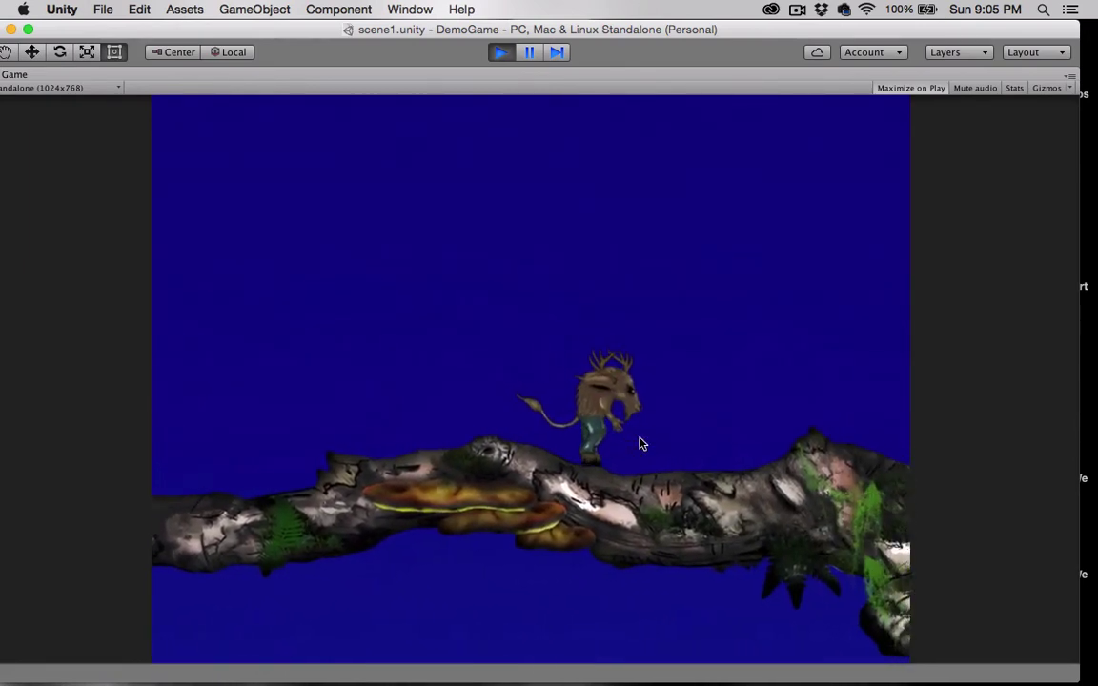
{"action": "key", "text": "Left"}
{"action": "key", "text": "Right"}
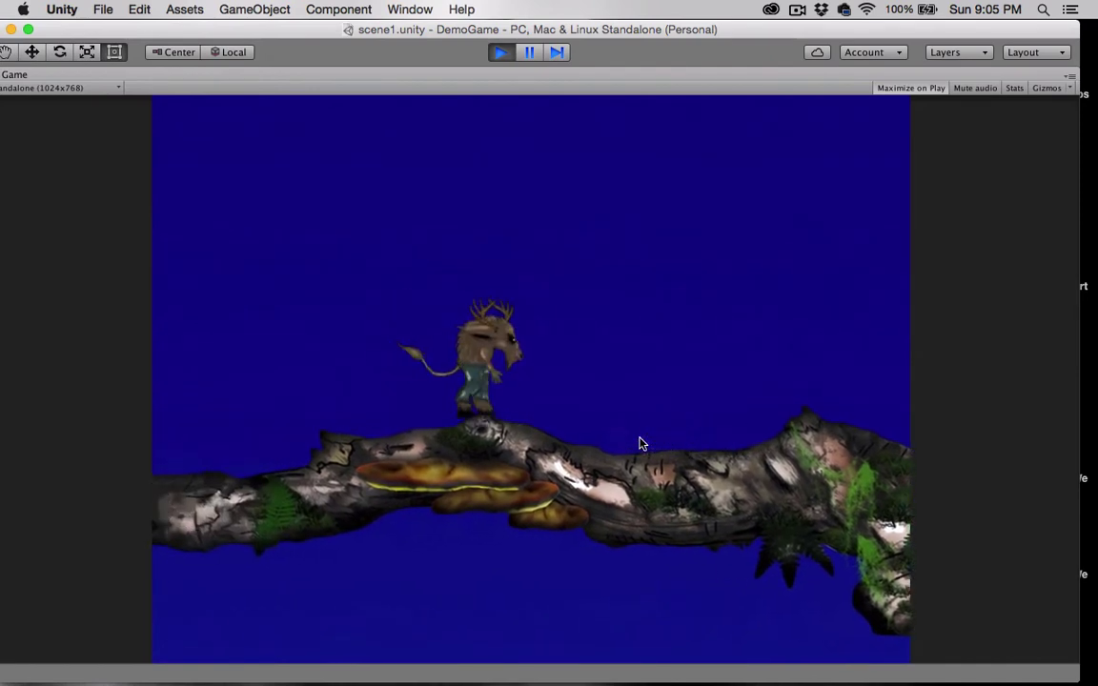
{"action": "key", "text": "space"}
{"action": "key", "text": "Right"}
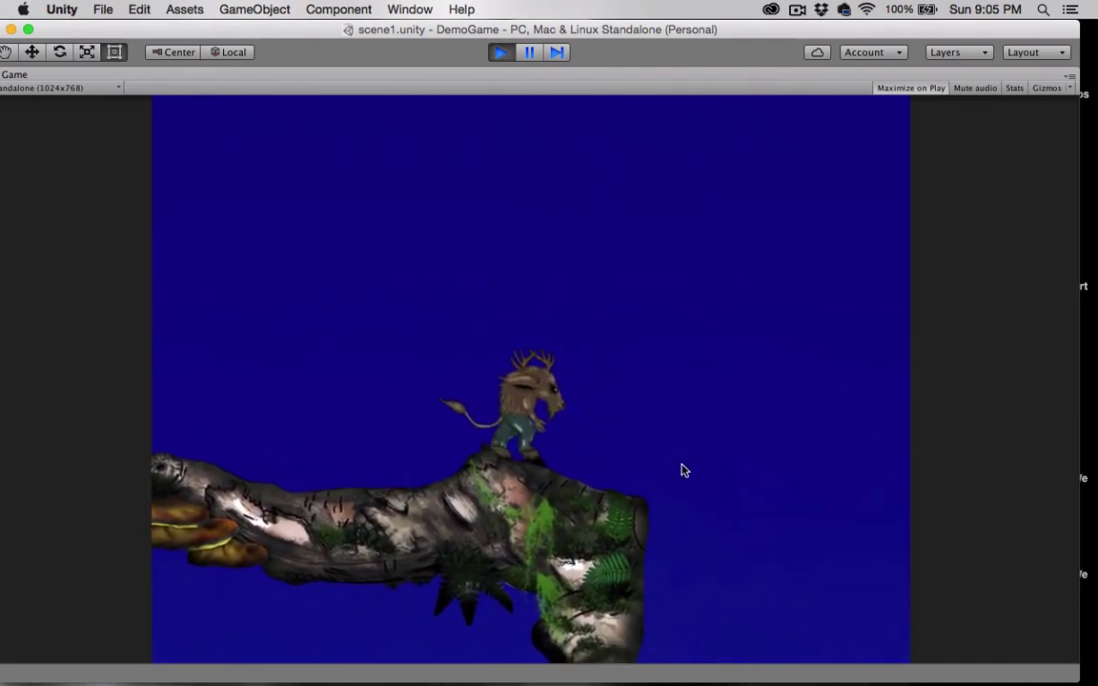
{"action": "left_click", "coordinate": [270, 378]}
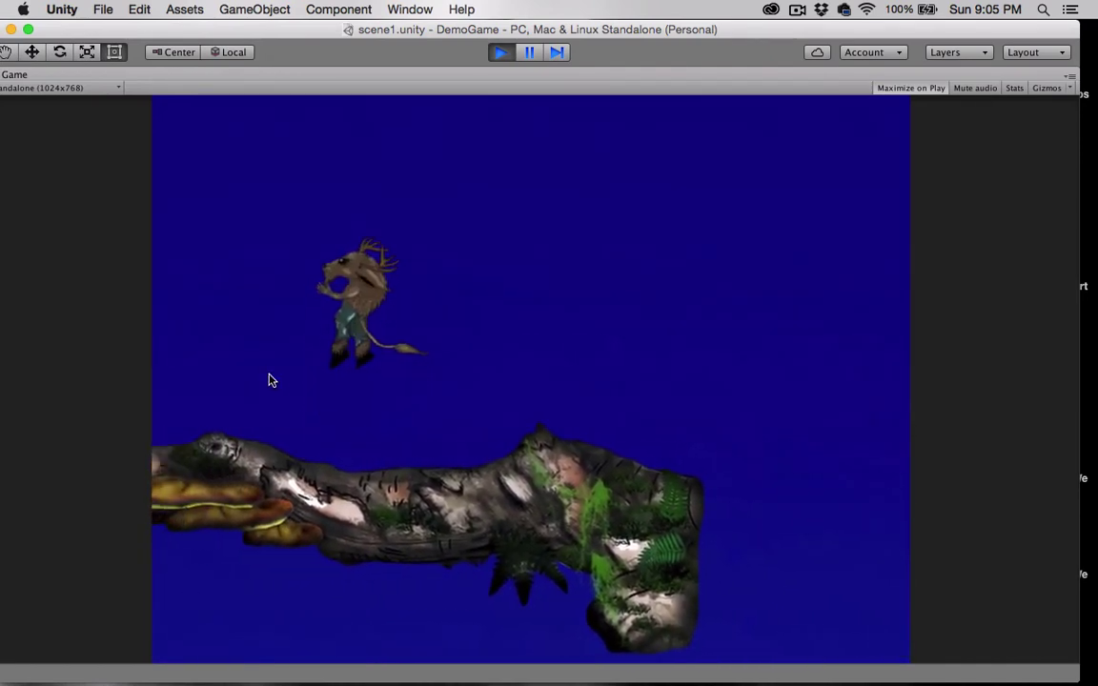
{"action": "left_click", "coordinate": [503, 58]}
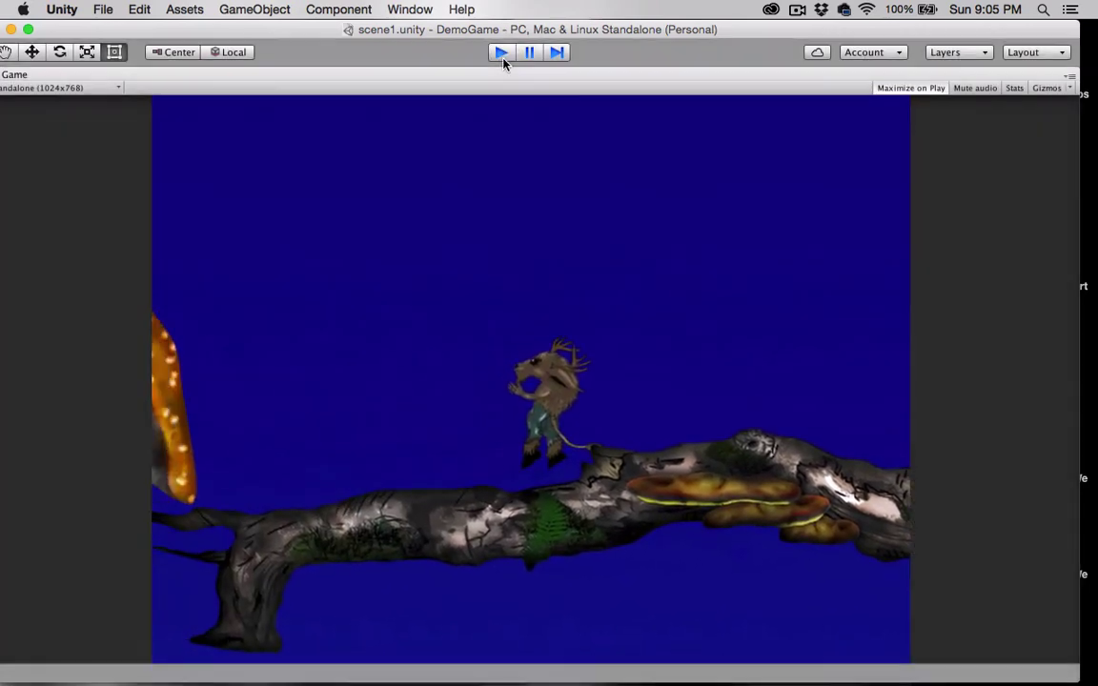
{"action": "left_click", "coordinate": [501, 53]}
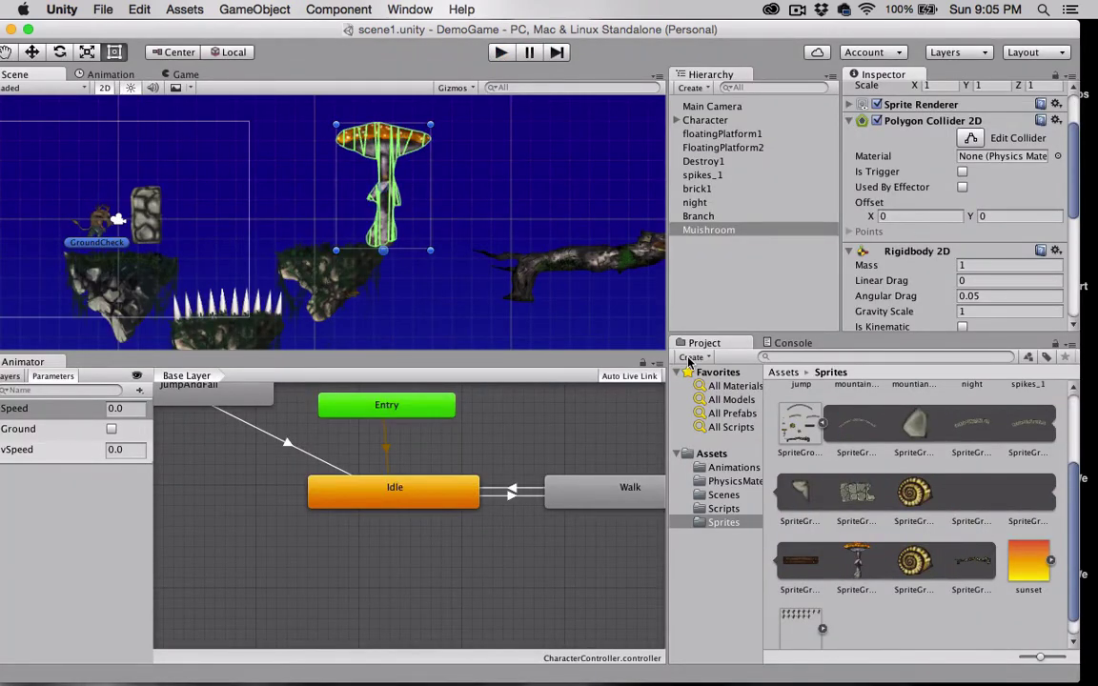
Place the wooden plank sprite above the branch at about X 25.6, Y 3.24 and add a Rigidbody 2D component to it
{"action": "scroll", "coordinate": [533, 286], "scroll_direction": "down", "scroll_amount": 3}
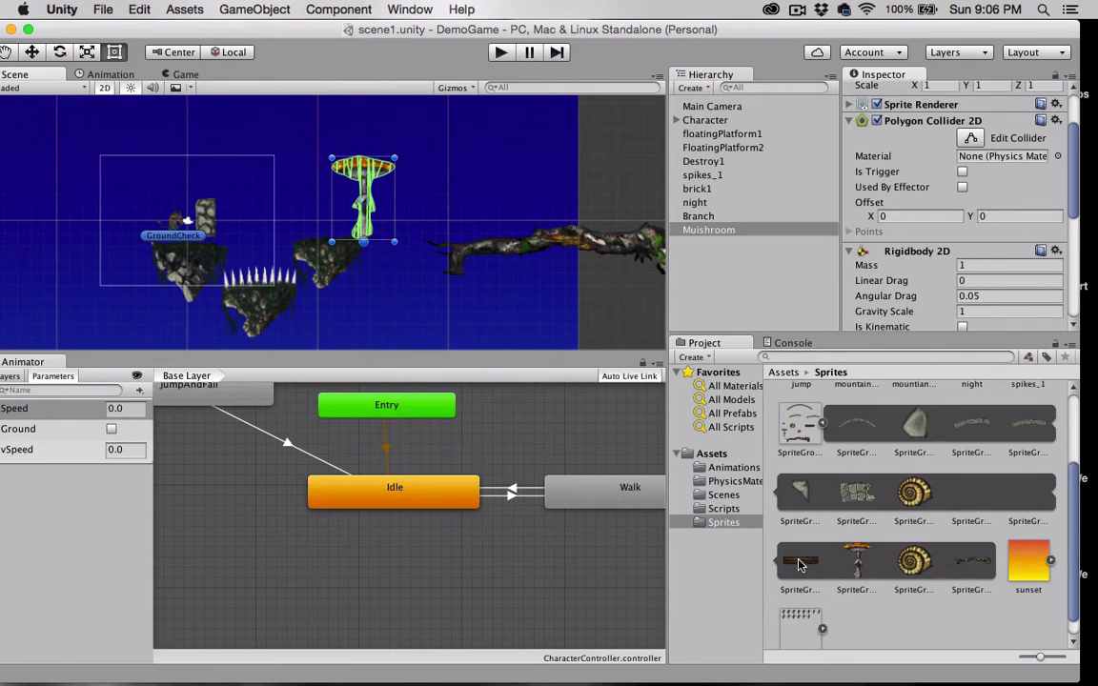
{"action": "left_click_drag", "start_coordinate": [798, 564], "coordinate": [522, 181]}
{"action": "left_click", "coordinate": [894, 215]}
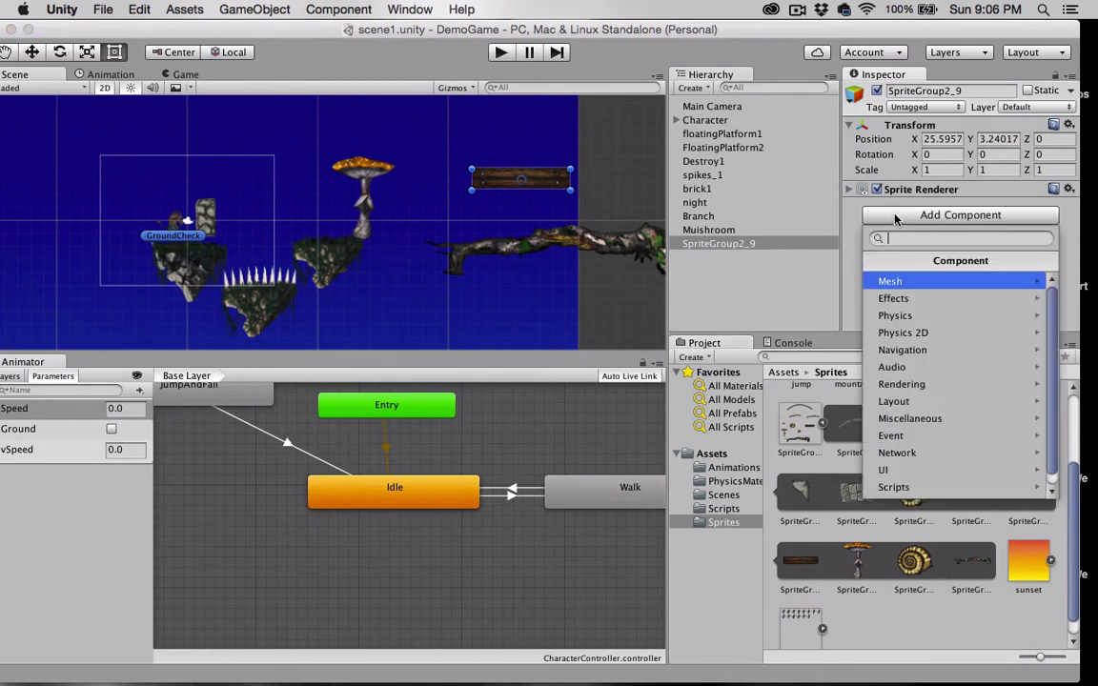
{"action": "left_click", "coordinate": [894, 331]}
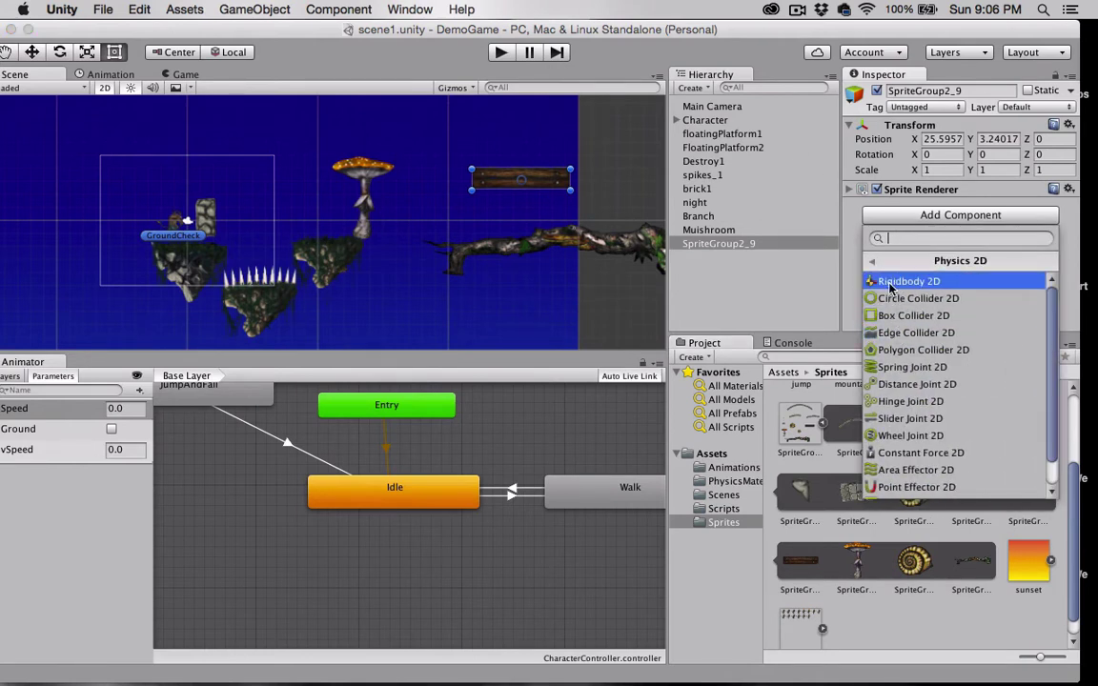
{"action": "left_click", "coordinate": [888, 284]}
Add a Polygon Collider 2D component to the wooden plank
{"action": "scroll", "coordinate": [890, 289], "scroll_direction": "down", "scroll_amount": 5}
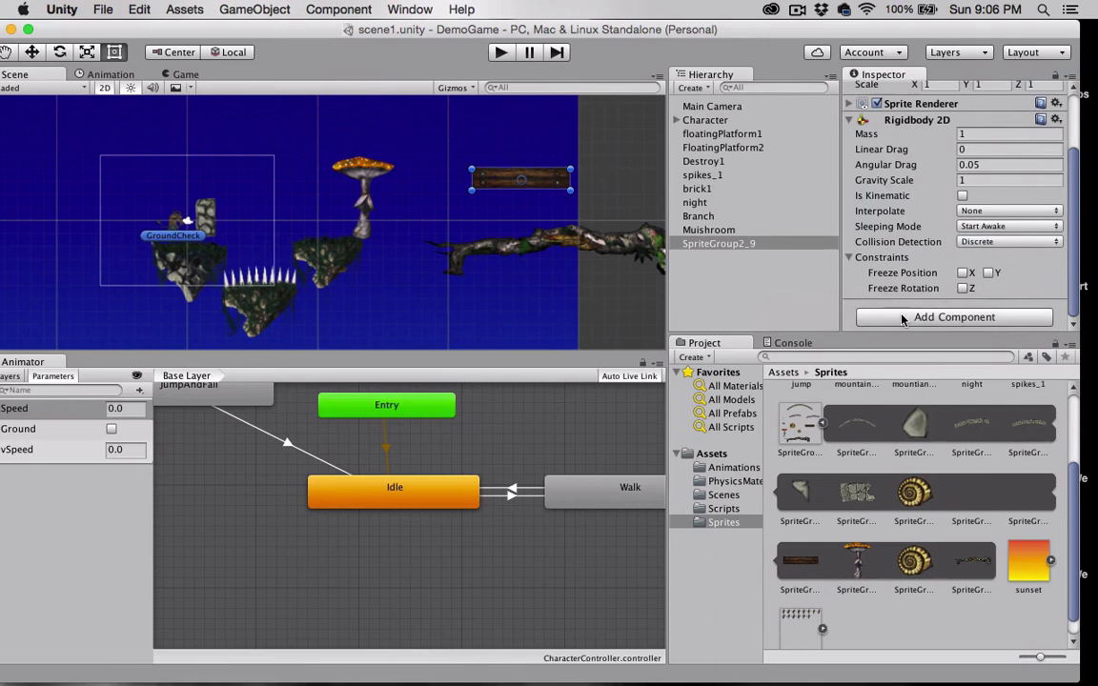
{"action": "left_click", "coordinate": [893, 316]}
{"action": "left_click", "coordinate": [905, 438]}
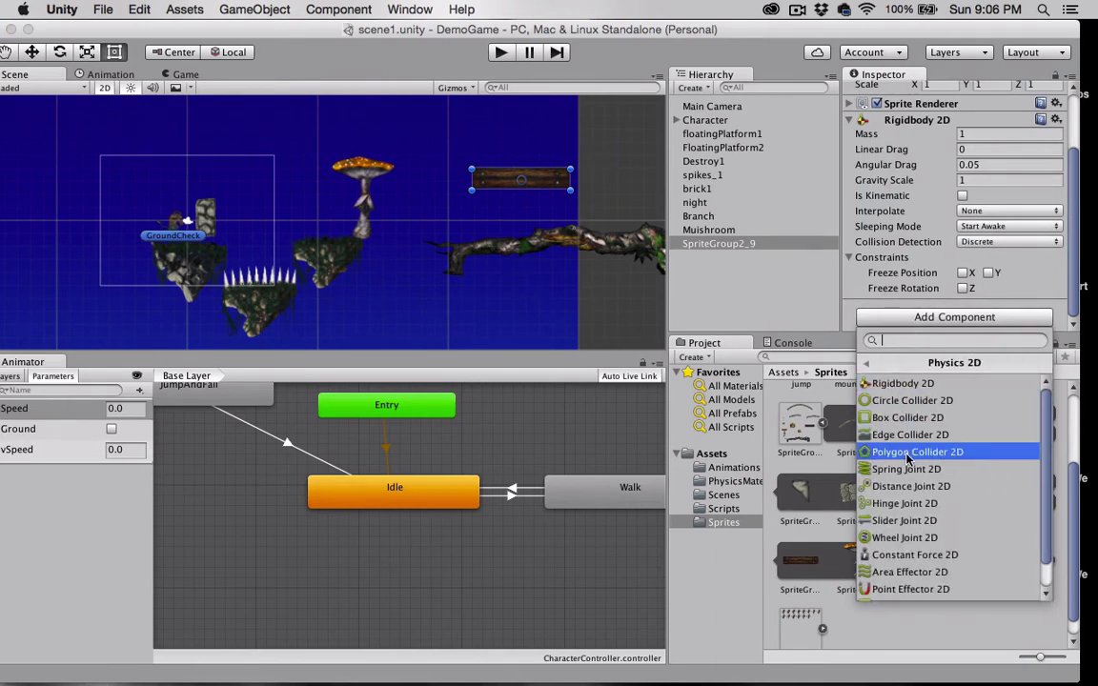
{"action": "left_click", "coordinate": [907, 454]}
Add a Hinge Joint 2D component to the wooden plank
{"action": "scroll", "coordinate": [439, 186], "scroll_direction": "up", "scroll_amount": 3}
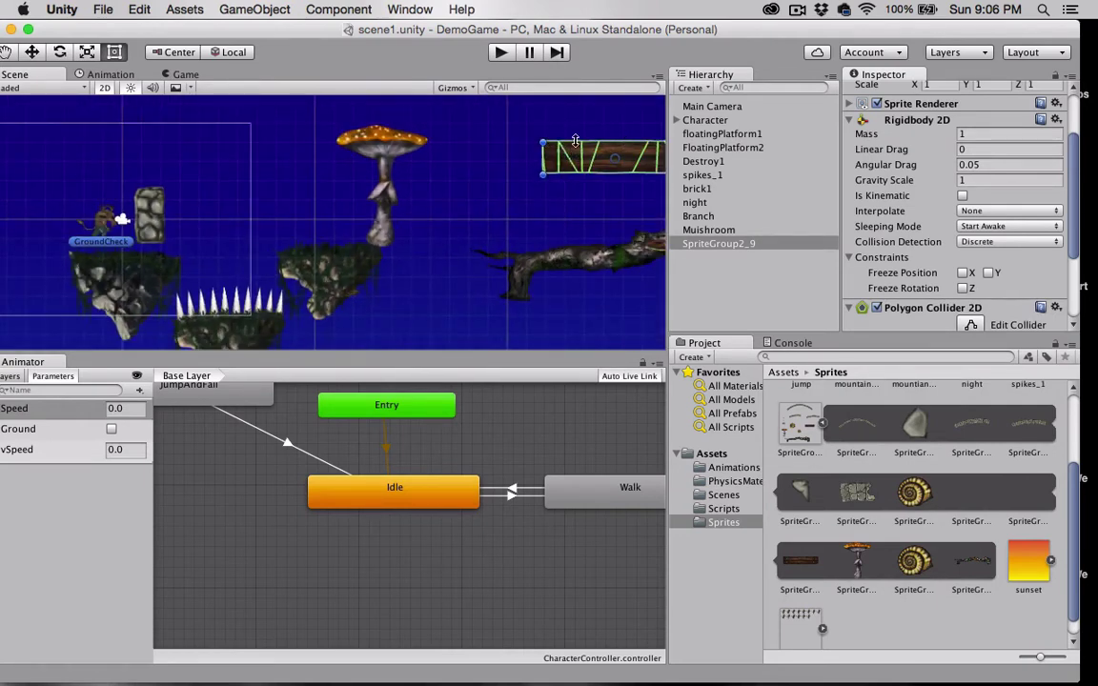
{"action": "scroll", "coordinate": [941, 260], "scroll_direction": "down", "scroll_amount": 3}
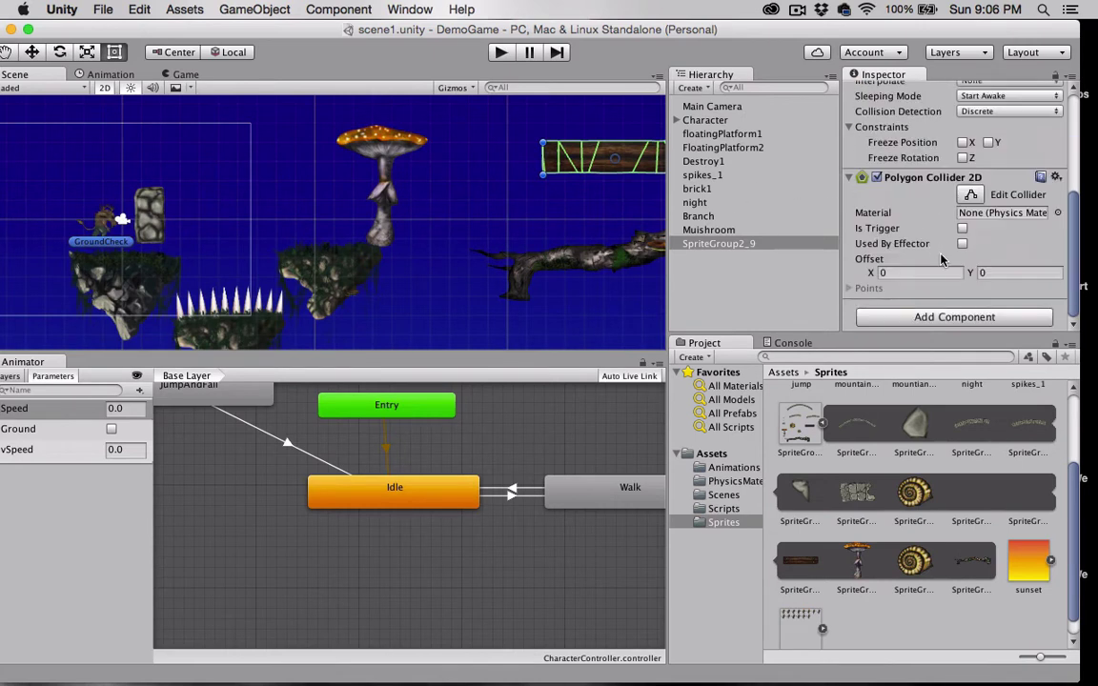
{"action": "left_click", "coordinate": [938, 316]}
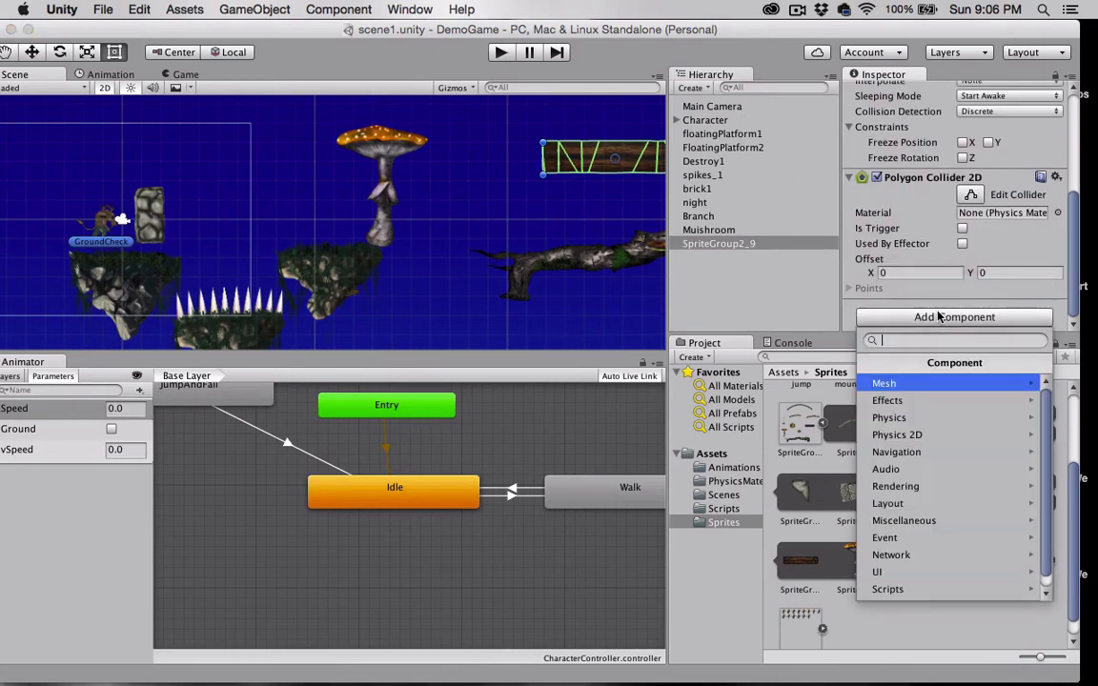
{"action": "left_click", "coordinate": [913, 436]}
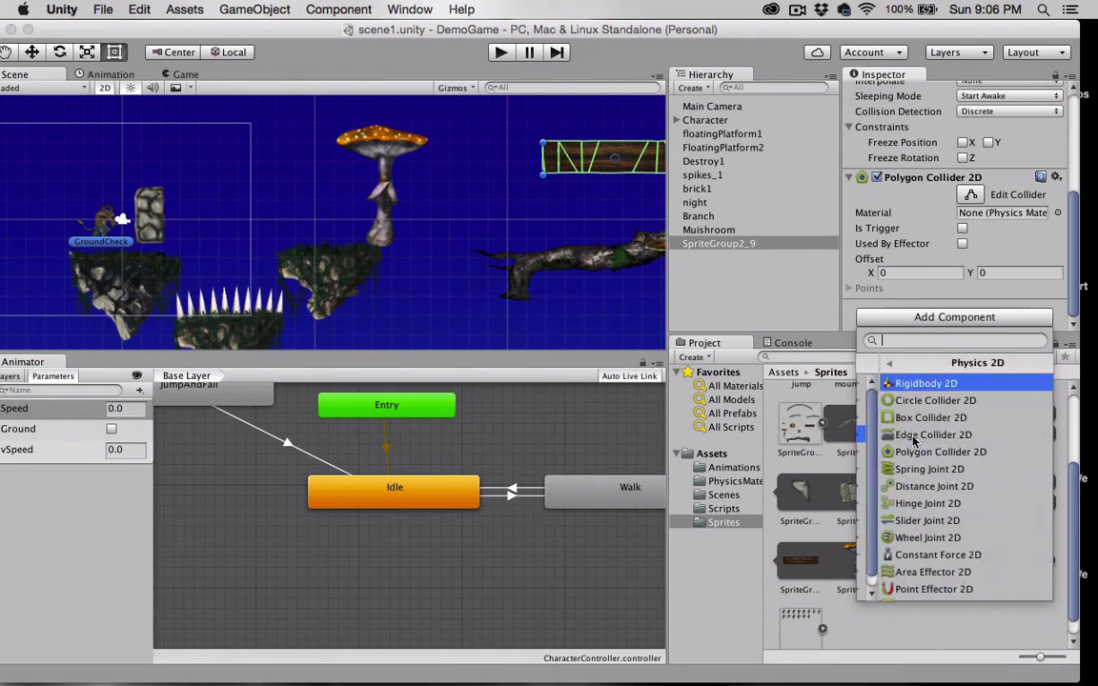
{"action": "left_click", "coordinate": [908, 503]}
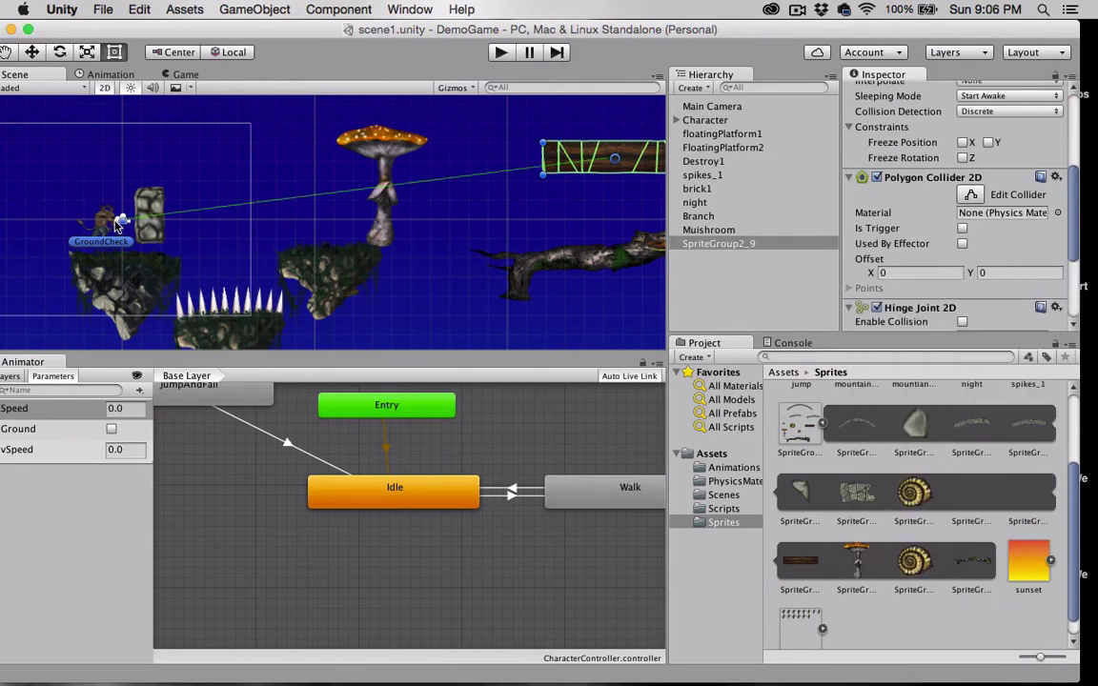
Place the hinge's anchors at the plank's lower-left corner, with Anchor X -3.88 and Y -0.75, and enable collision on the joint
{"action": "left_click_drag", "start_coordinate": [120, 221], "coordinate": [551, 183]}
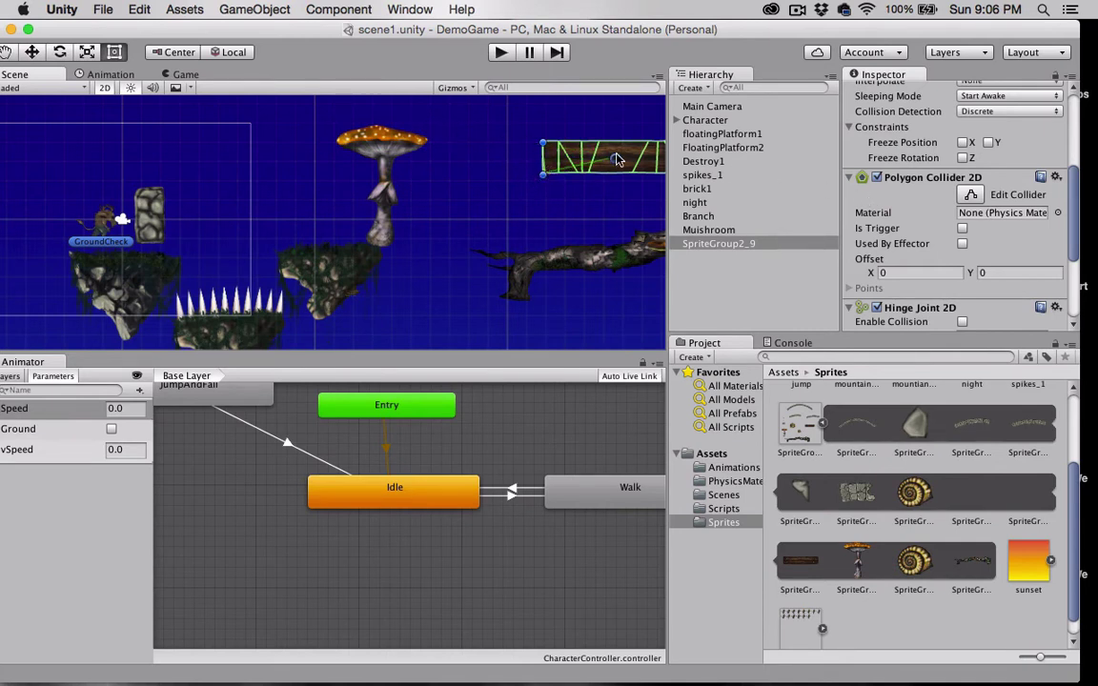
{"action": "left_click_drag", "start_coordinate": [617, 155], "coordinate": [609, 156]}
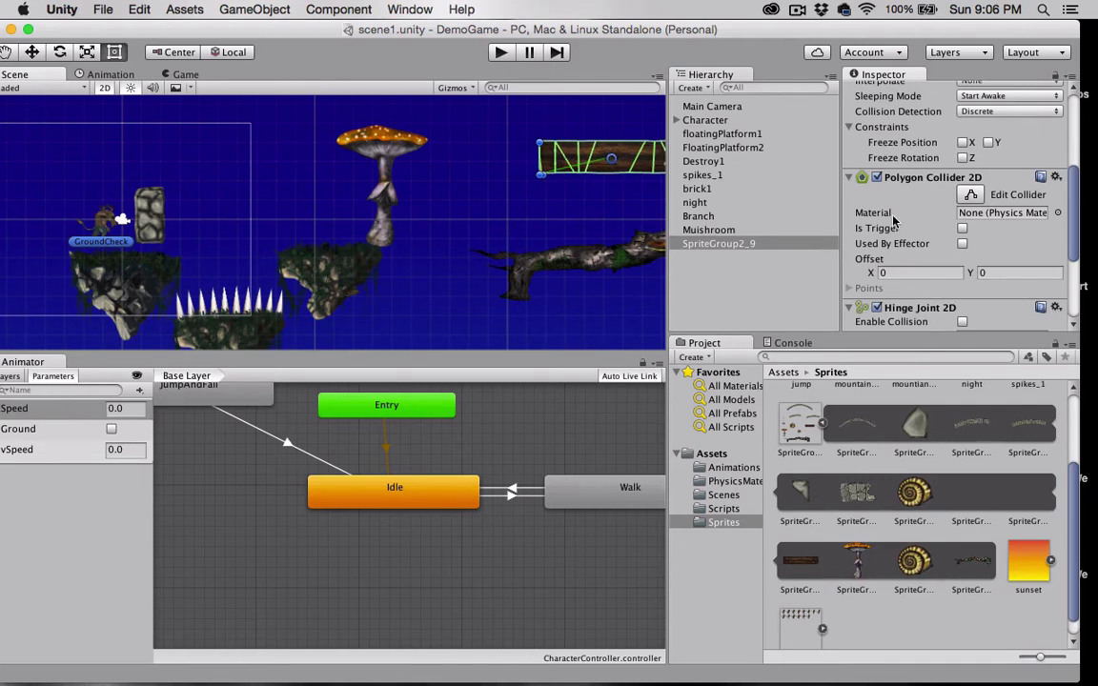
{"action": "scroll", "coordinate": [893, 219], "scroll_direction": "down", "scroll_amount": 5}
{"action": "left_click_drag", "start_coordinate": [972, 198], "coordinate": [1000, 214]}
{"action": "left_click_drag", "start_coordinate": [971, 198], "coordinate": [922, 201]}
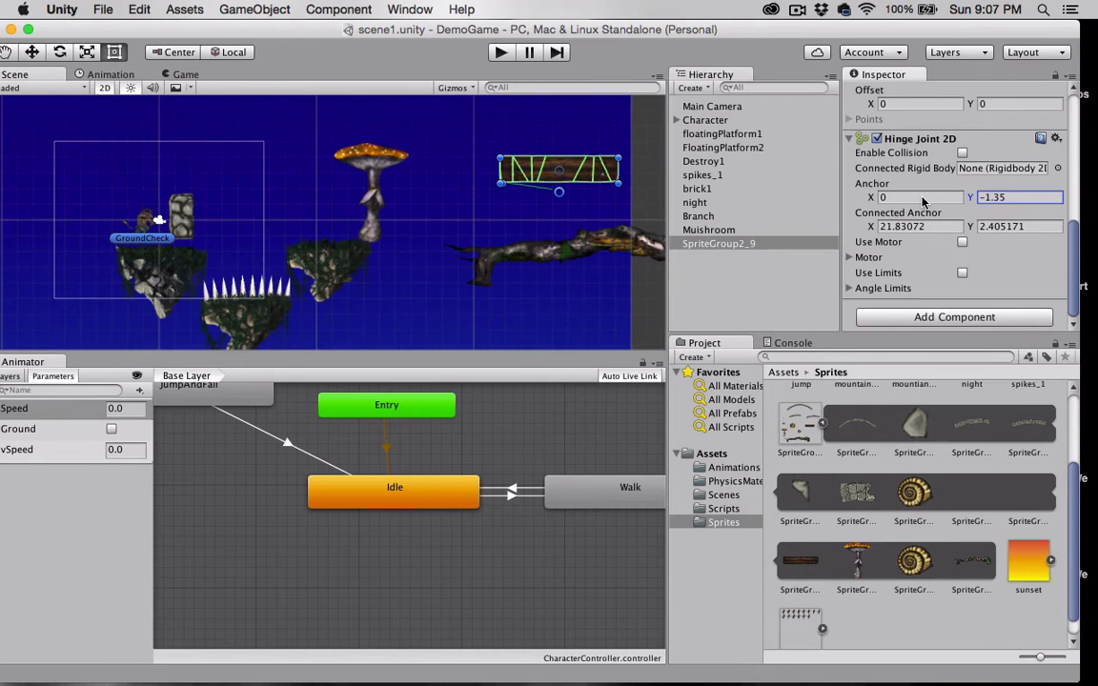
{"action": "left_click", "coordinate": [871, 199]}
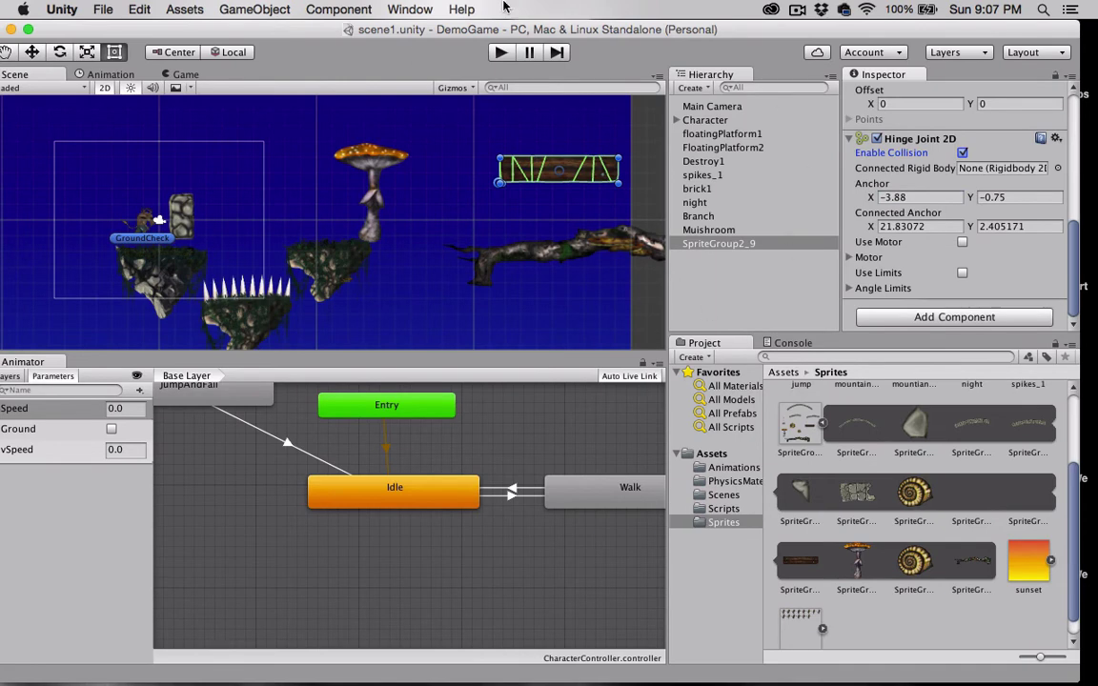
Start a playtest and jump the character over the stone block and spikes to the platform with the mushroom
{"action": "left_click", "coordinate": [499, 54]}
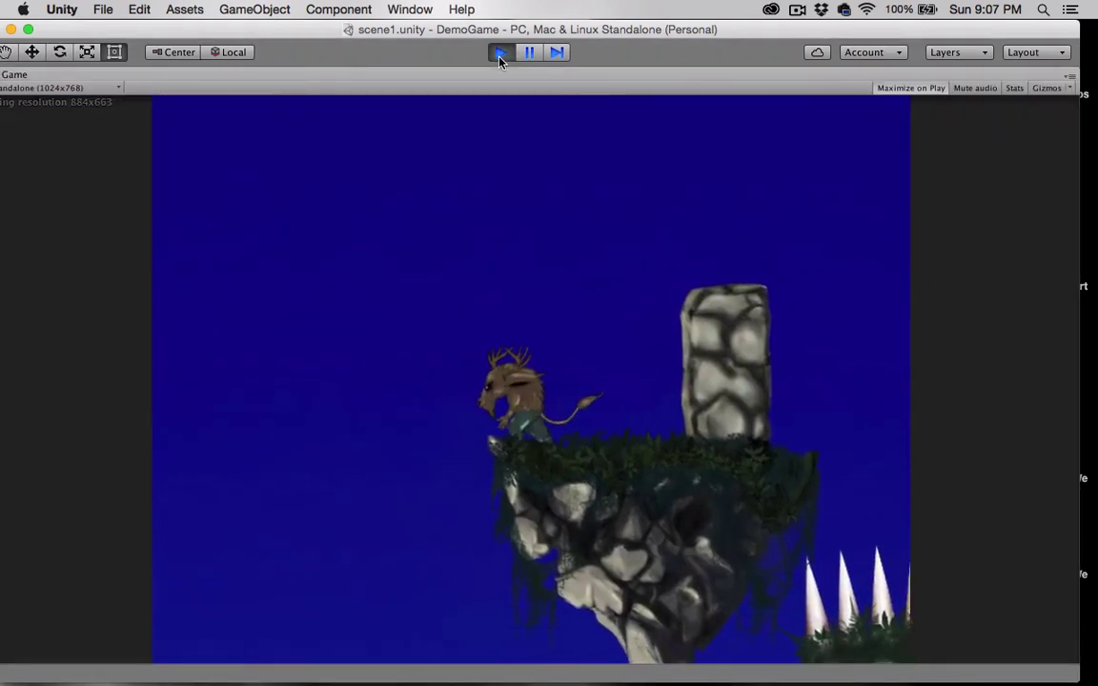
{"action": "key", "text": "Right"}
{"action": "key", "text": "Left"}
{"action": "key", "text": "Right"}
{"action": "key", "text": "space"}
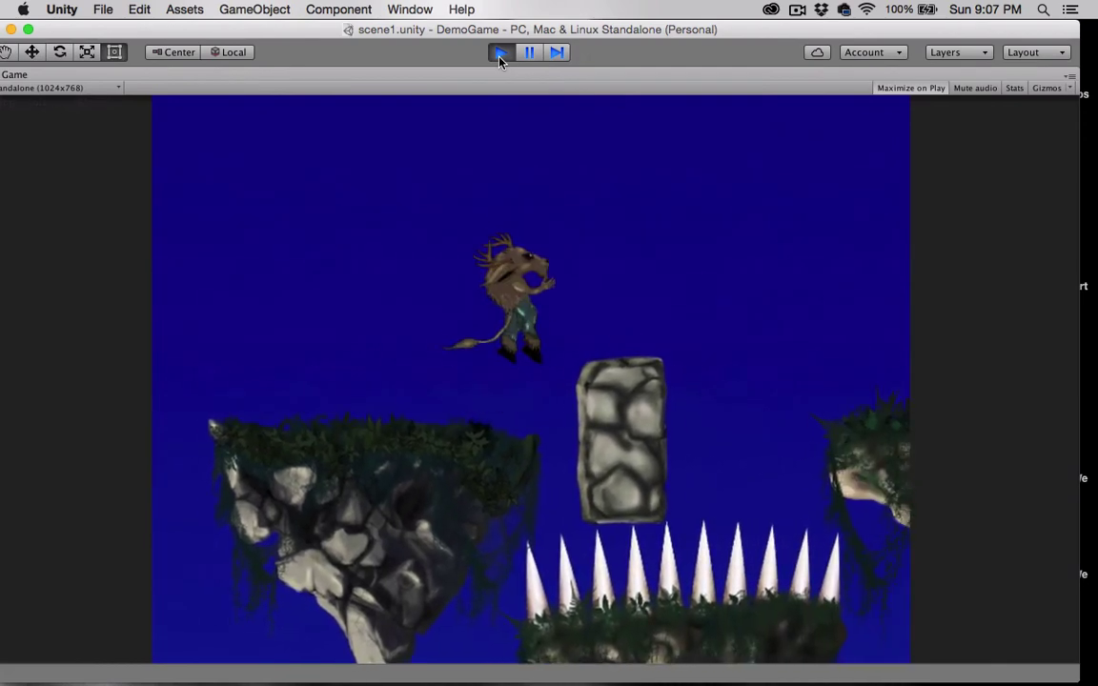
{"action": "key", "text": "Right"}
{"action": "key", "text": "space"}
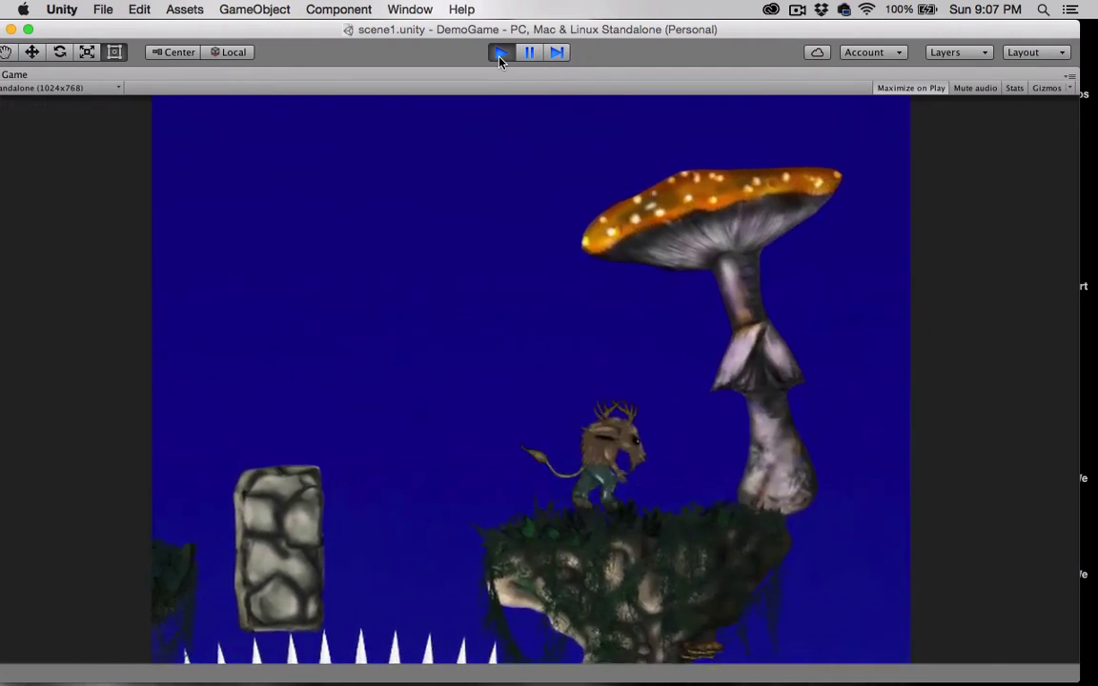
Topple the mushroom with the character and jump toward its fallen stem
{"action": "key", "text": "space"}
{"action": "key", "text": "Left"}
{"action": "key", "text": "Right"}
{"action": "key", "text": "space"}
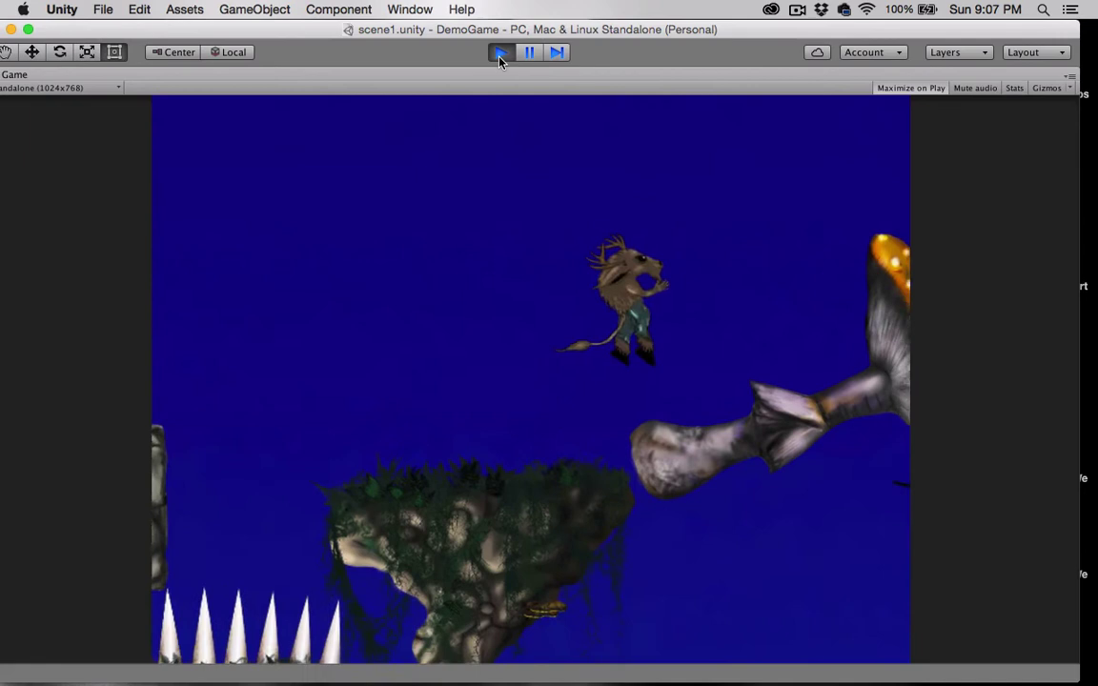
Try to jump the character from the mushroom's stem over its cap toward the plank, and end the playtest
{"action": "key", "text": "space"}
{"action": "key", "text": "Right"}
{"action": "key", "text": "Left"}
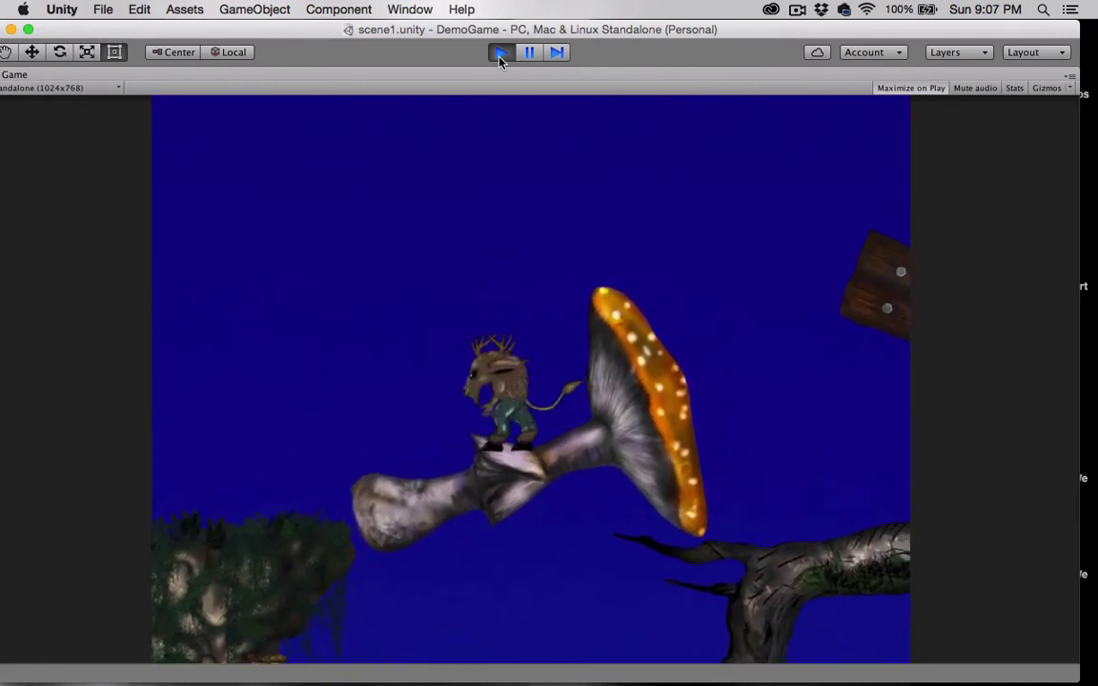
{"action": "key", "text": "space"}
{"action": "key", "text": "Right"}
{"action": "key", "text": "Left"}
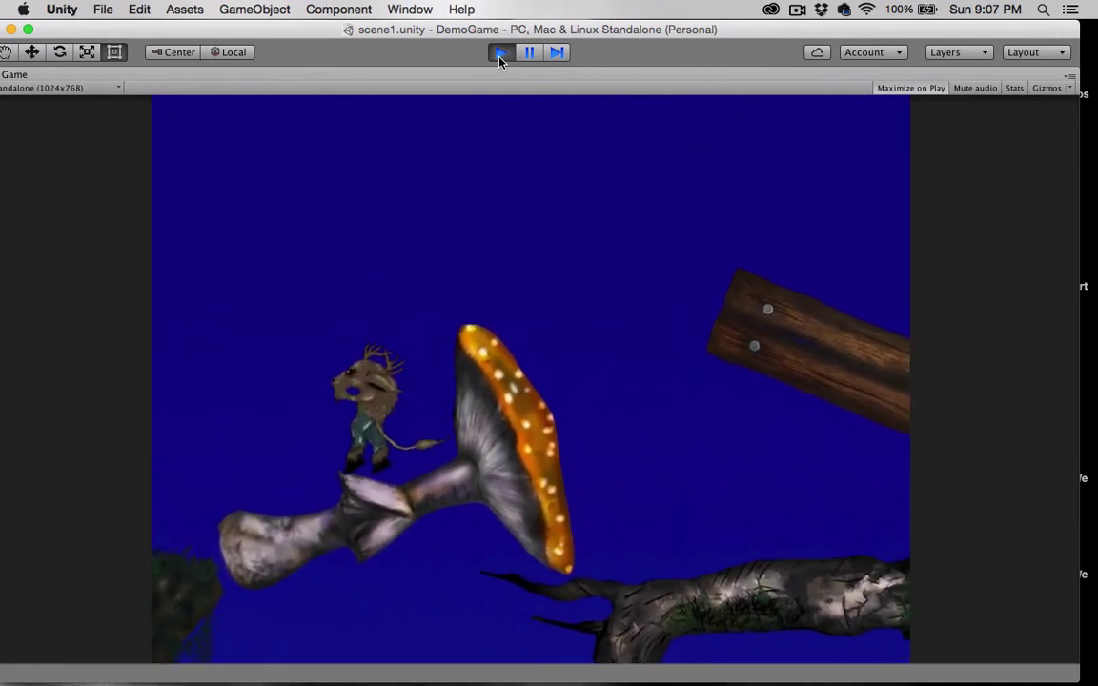
{"action": "key", "text": "space"}
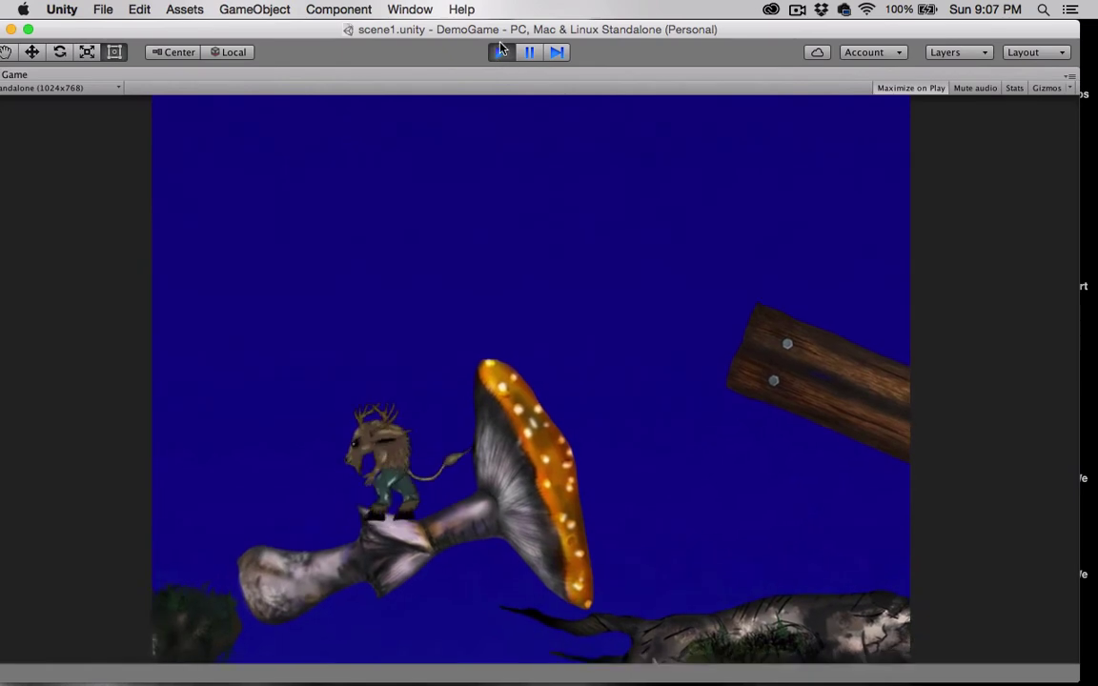
{"action": "left_click", "coordinate": [501, 53]}
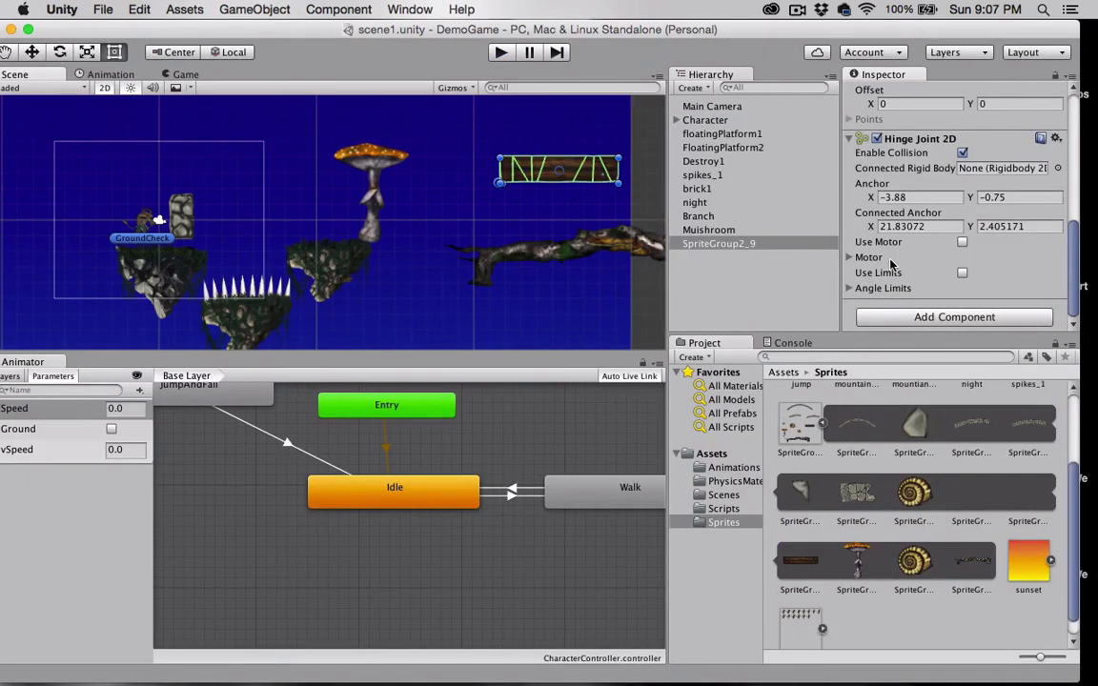
Set the Jump Force of the Character's Character Controller script to 800
{"action": "left_click", "coordinate": [692, 122]}
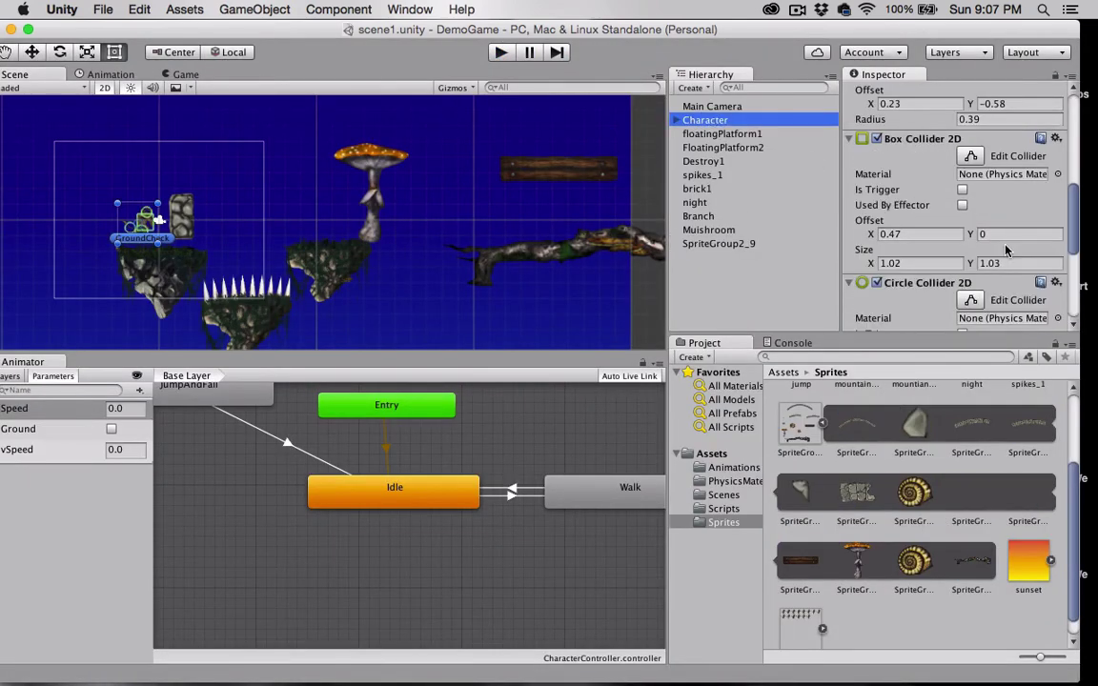
{"action": "scroll", "coordinate": [905, 219], "scroll_direction": "down", "scroll_amount": 3}
{"action": "left_click", "coordinate": [866, 291]}
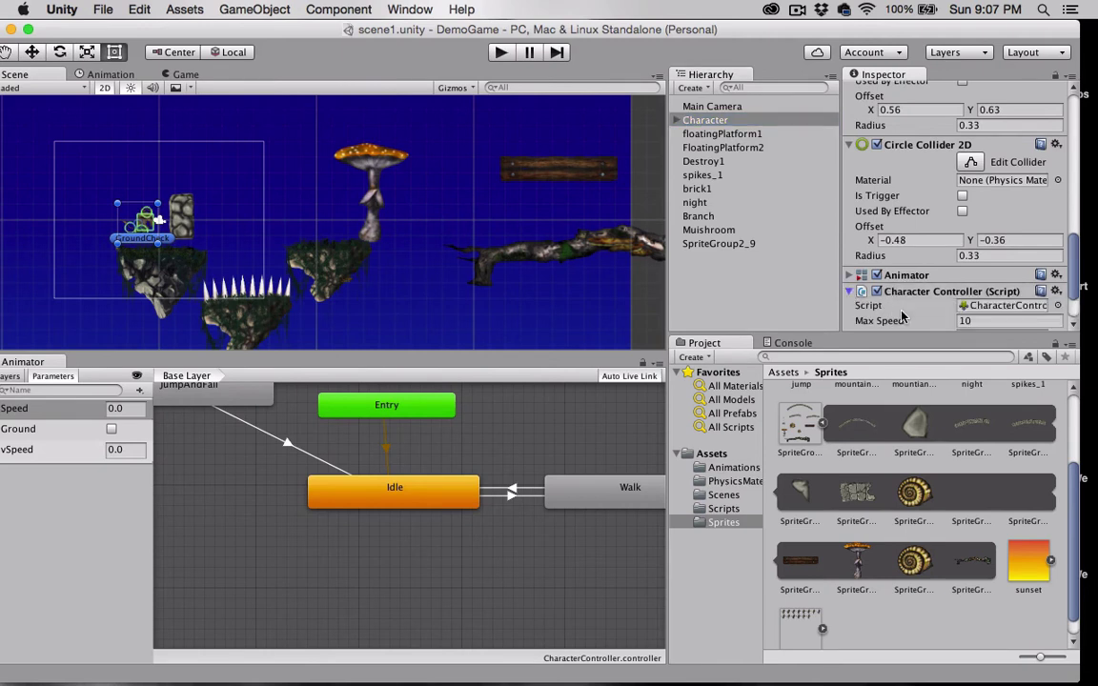
{"action": "scroll", "coordinate": [905, 274], "scroll_direction": "down", "scroll_amount": 2}
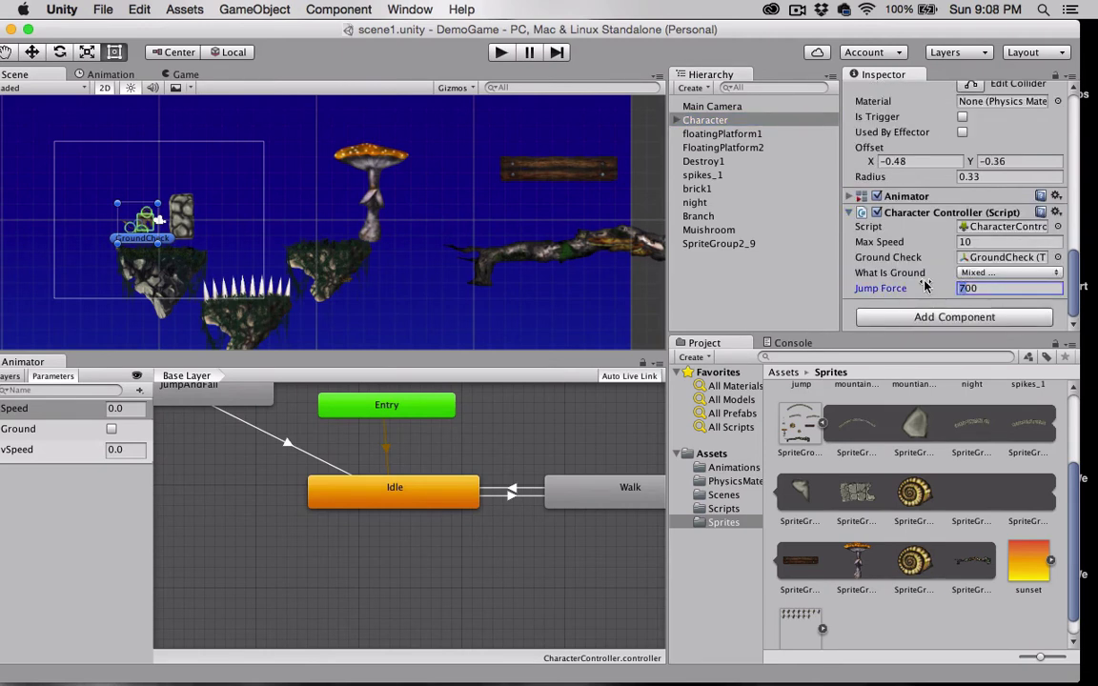
Start a new playtest and jump the character across the spikes toward the mushroom's platform
{"action": "left_click", "coordinate": [501, 53]}
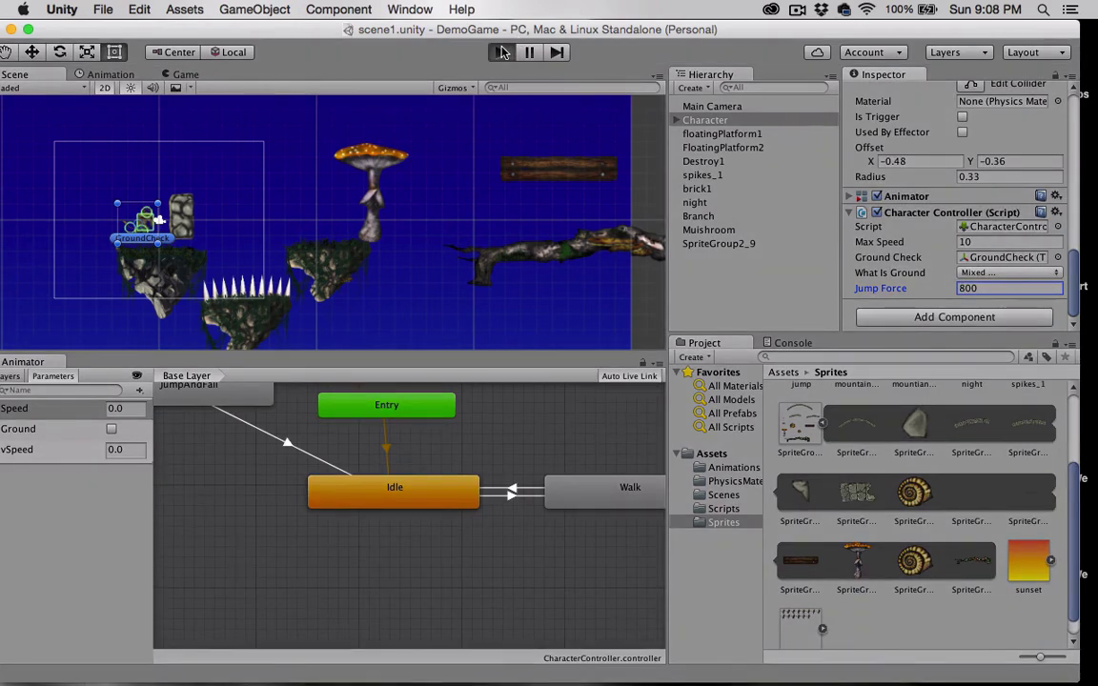
{"action": "key", "text": "Right"}
{"action": "key", "text": "Left"}
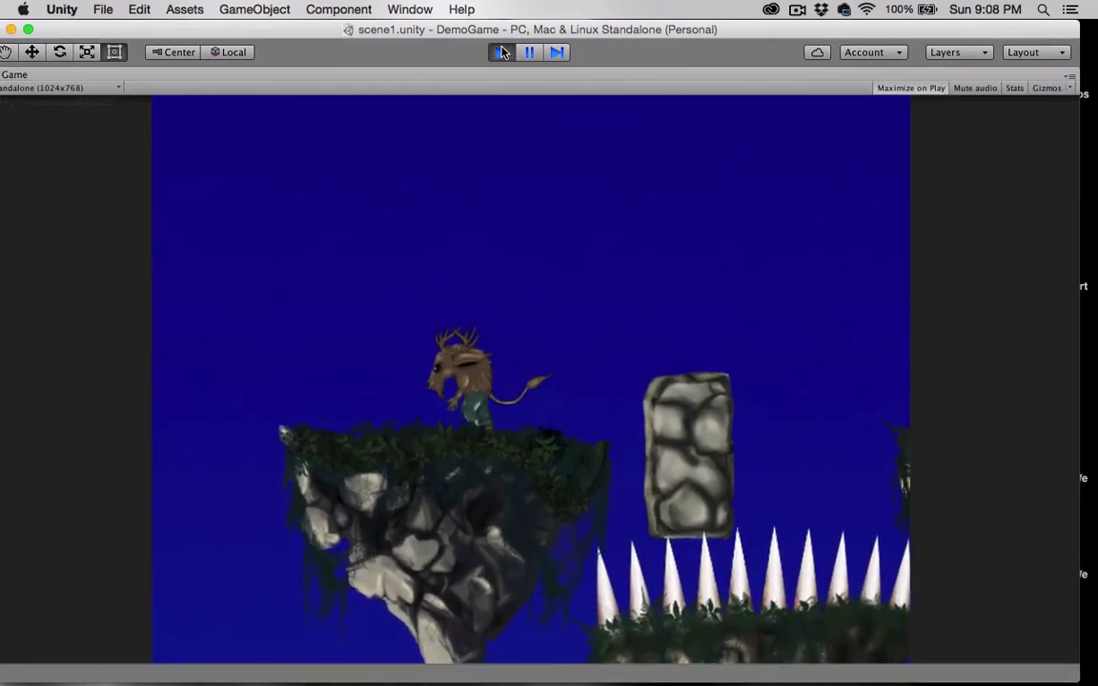
{"action": "key", "text": "Right"}
{"action": "key", "text": "space"}
{"action": "key", "text": "space"}
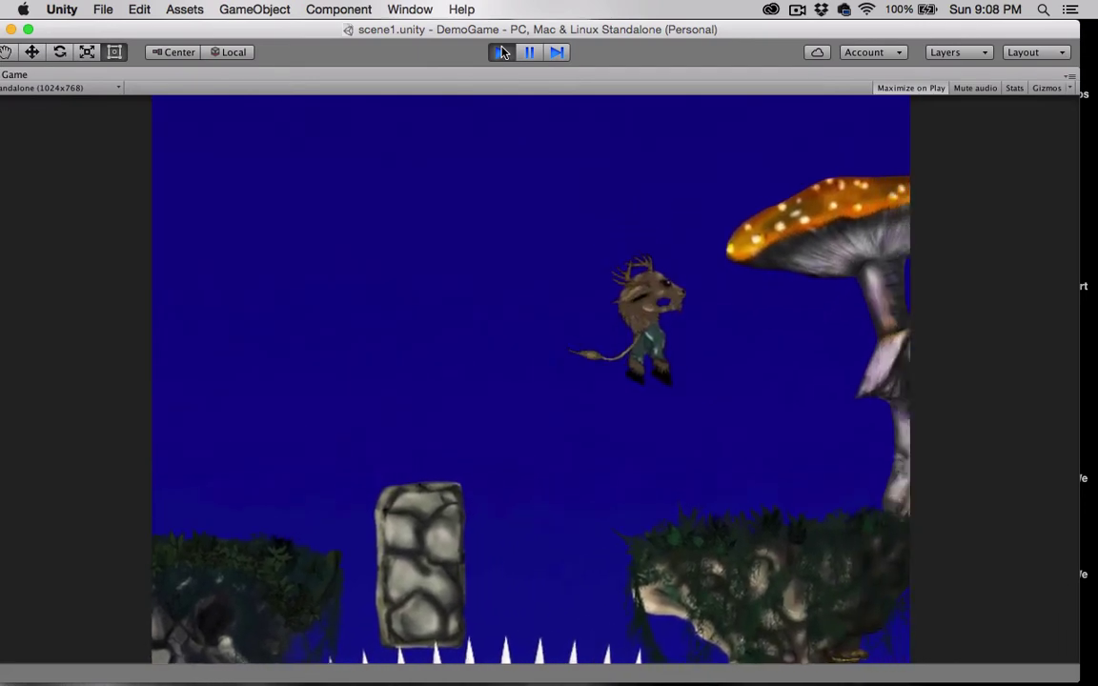
Knock the mushroom over and jump the character along its stem and over the cap onto the branch
{"action": "key", "text": "space"}
{"action": "key", "text": "Left"}
{"action": "key", "text": "Right"}
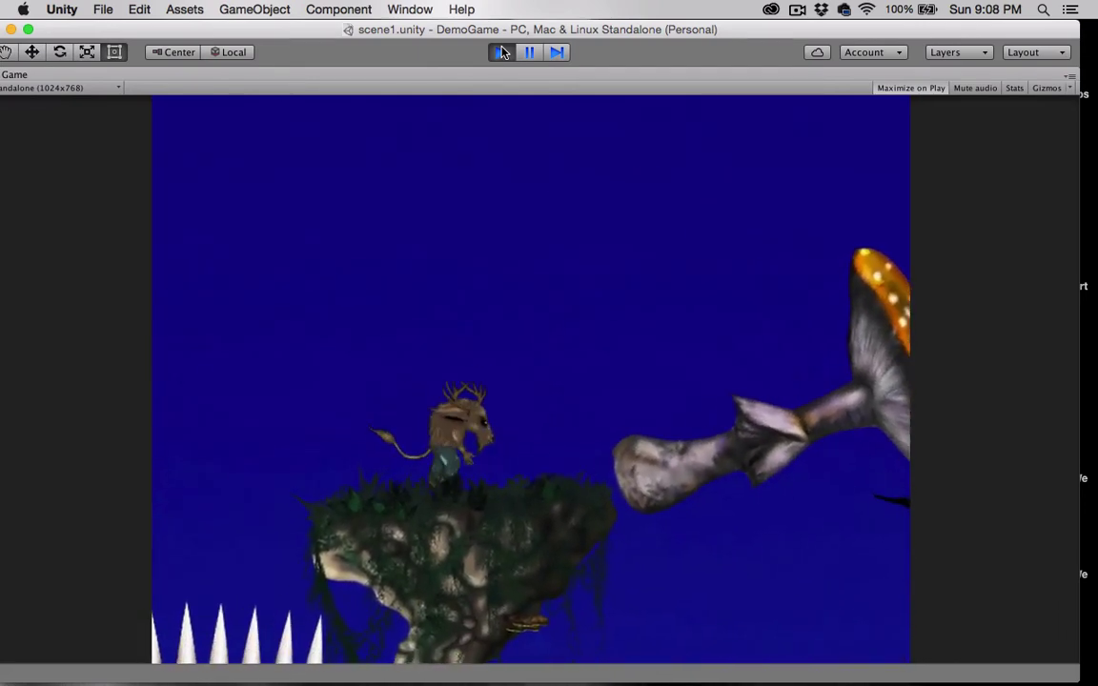
{"action": "key", "text": "space"}
{"action": "key", "text": "space"}
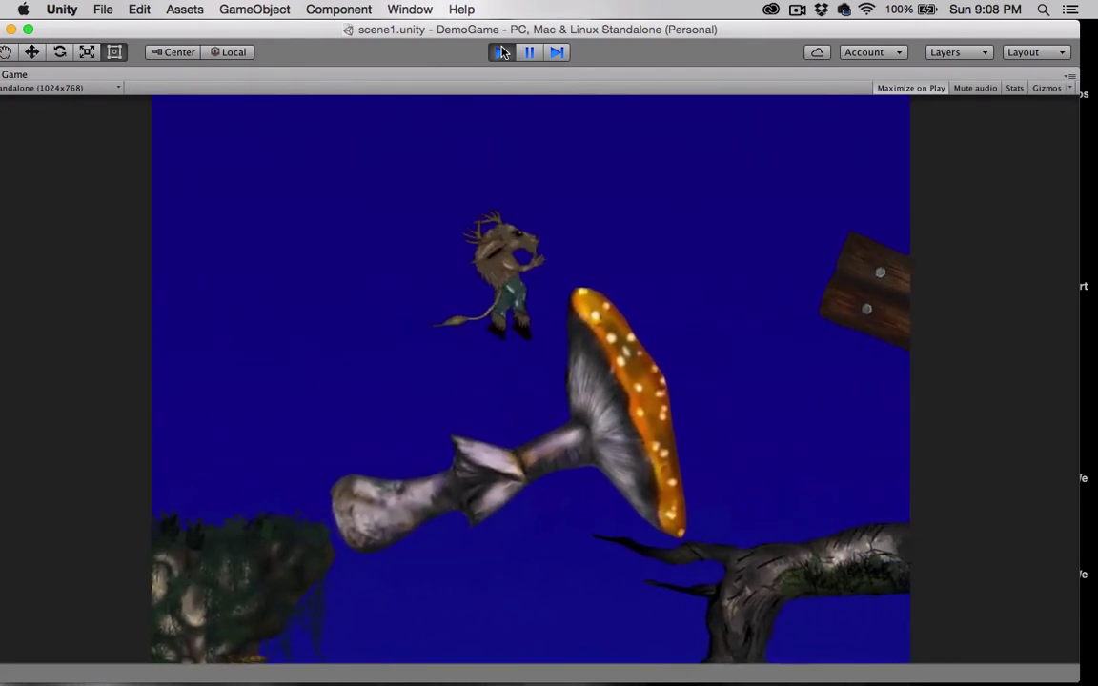
{"action": "key", "text": "Right"}
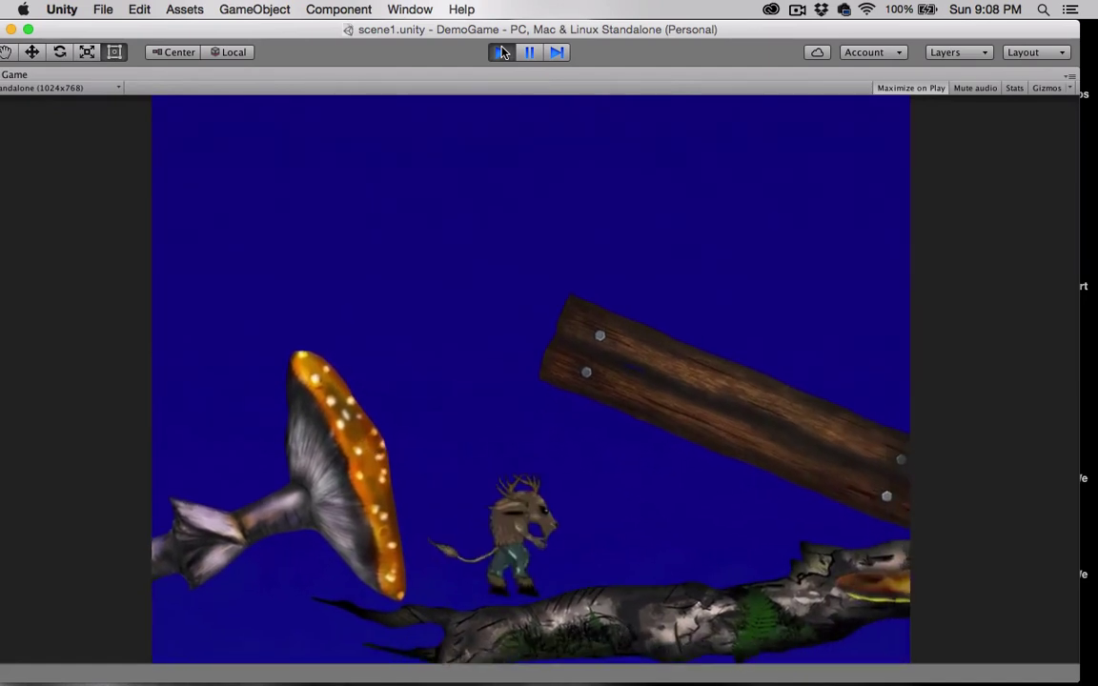
Walk the character back and forth on the branch beneath the tilted plank
{"action": "key", "text": "Right"}
{"action": "key", "text": "Left"}
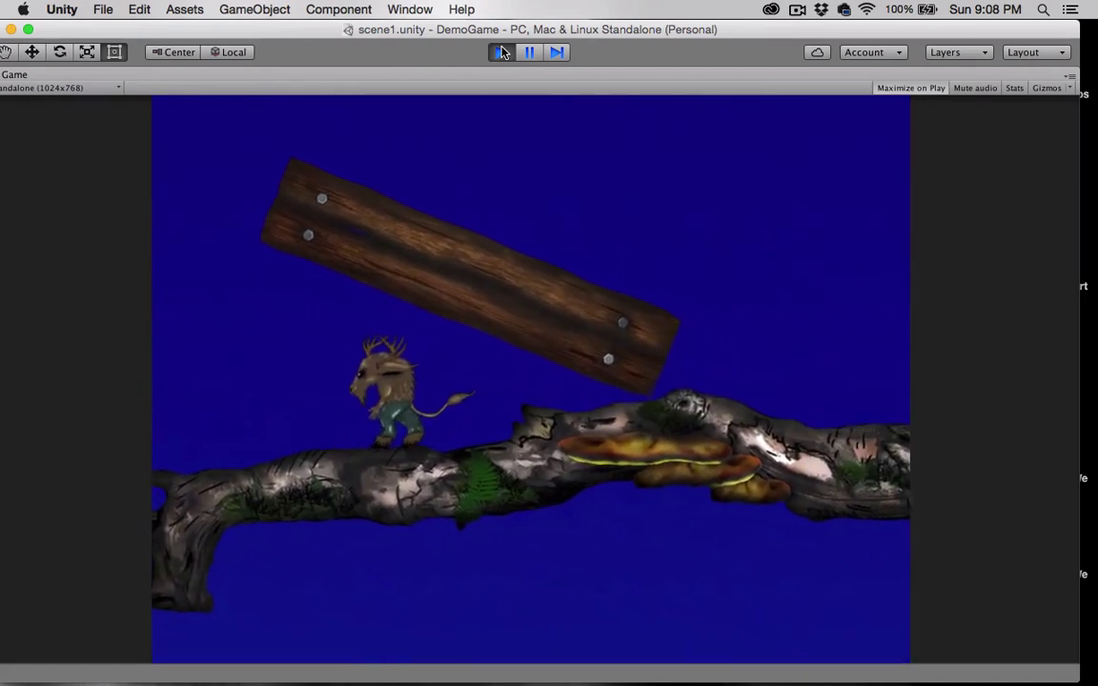
{"action": "key", "text": "Right"}
{"action": "key", "text": "Left"}
{"action": "key", "text": "Right"}
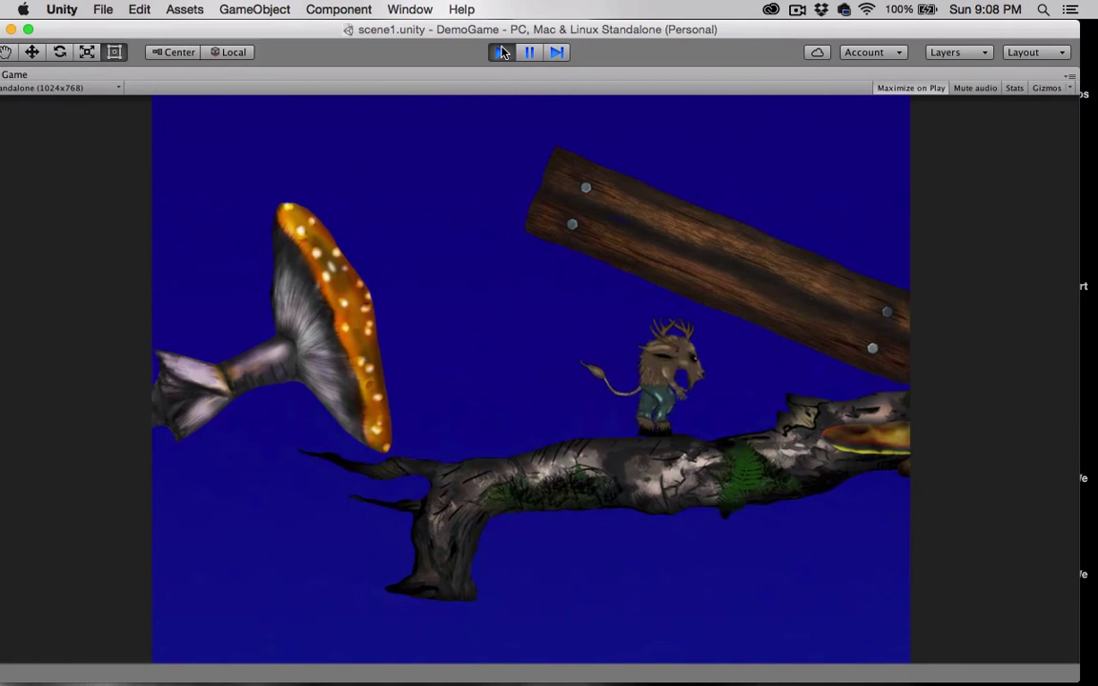
{"action": "key", "text": "Left"}
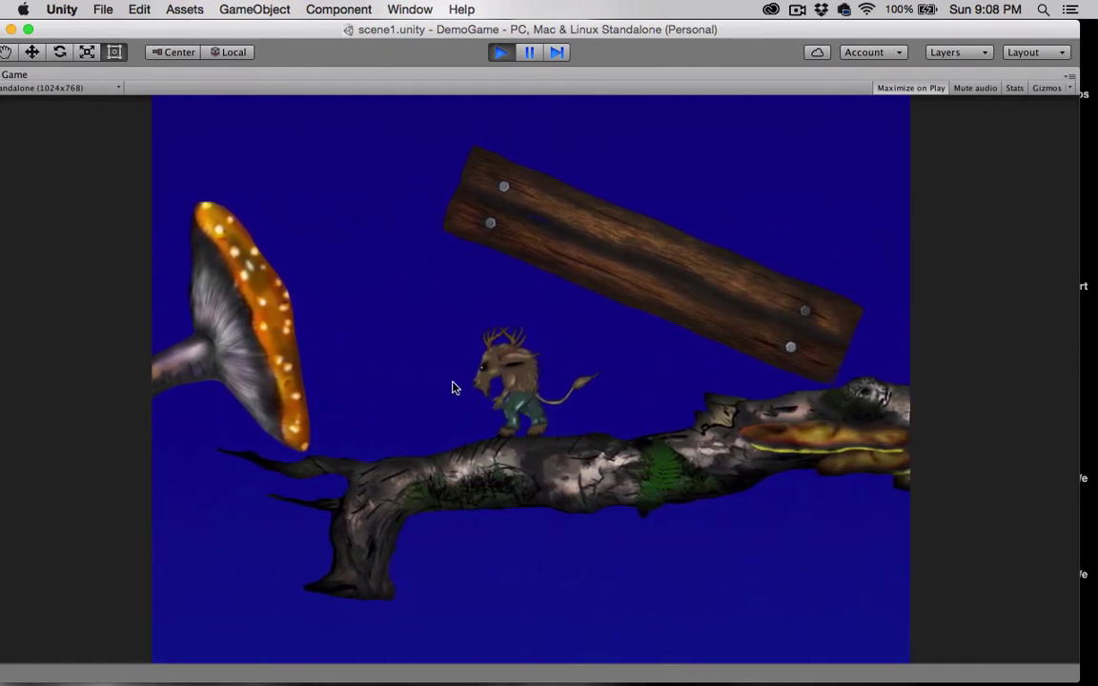
Push the hinged plank up from below by jumping, and pass the character through to the branch's far side
{"action": "key", "text": "Left"}
{"action": "key", "text": "Right"}
{"action": "key", "text": "space"}
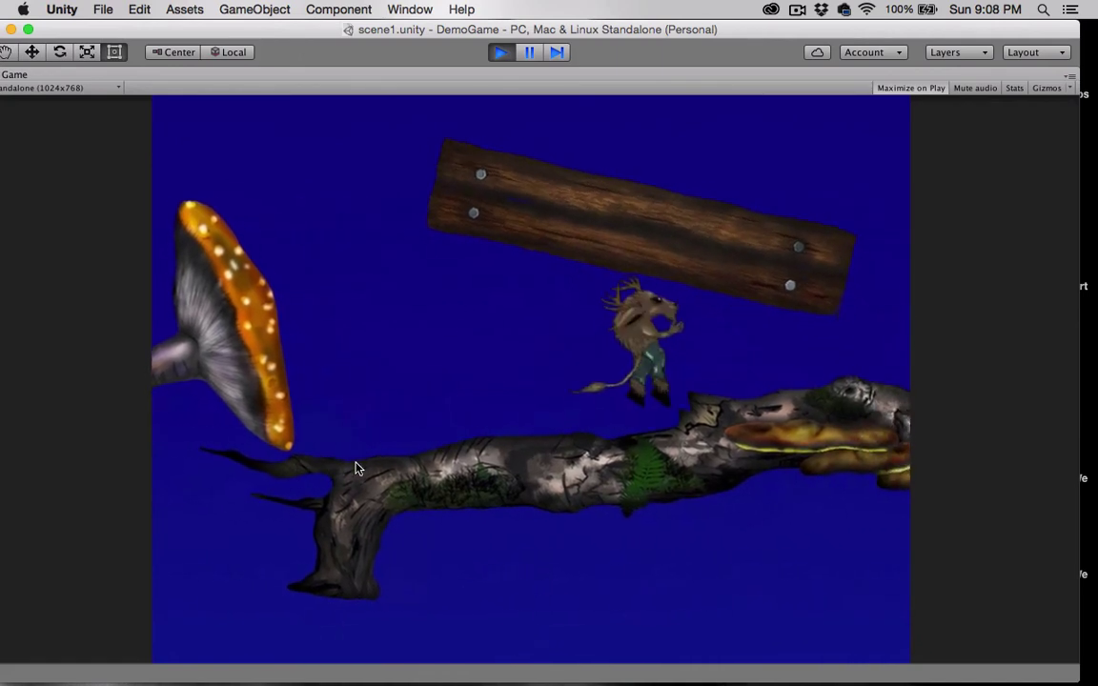
{"action": "key", "text": "Left"}
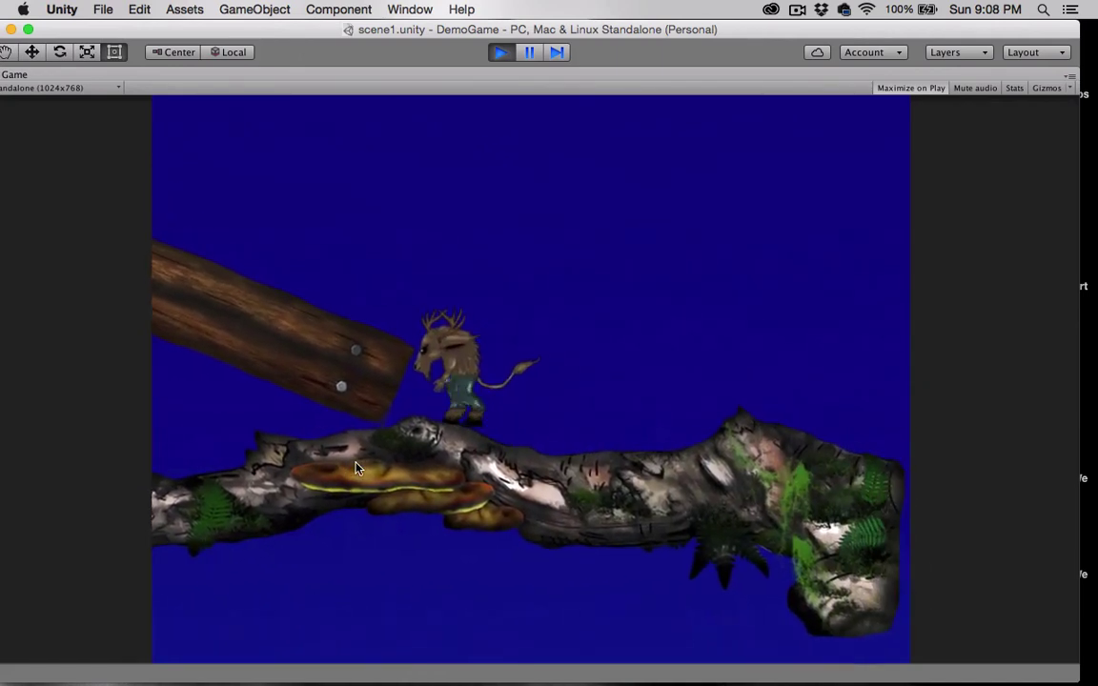
Jump the character from the branch's far side back over the top of the plank
{"action": "key", "text": "Right"}
{"action": "key", "text": "Left"}
{"action": "key", "text": "space"}
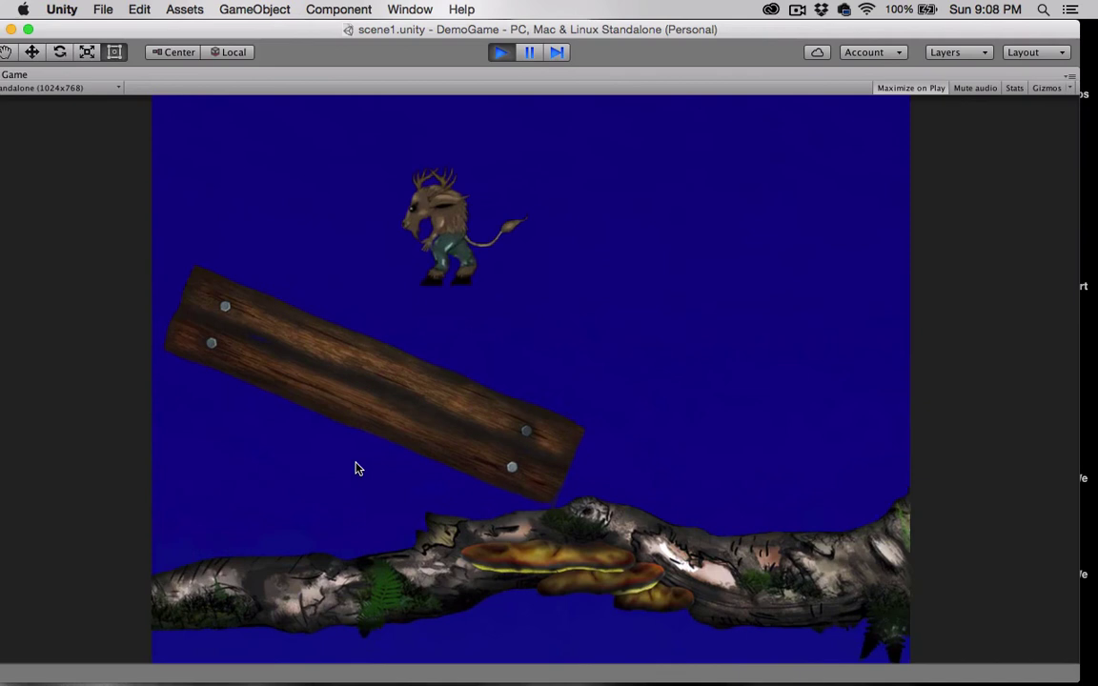
{"action": "key", "text": "space"}
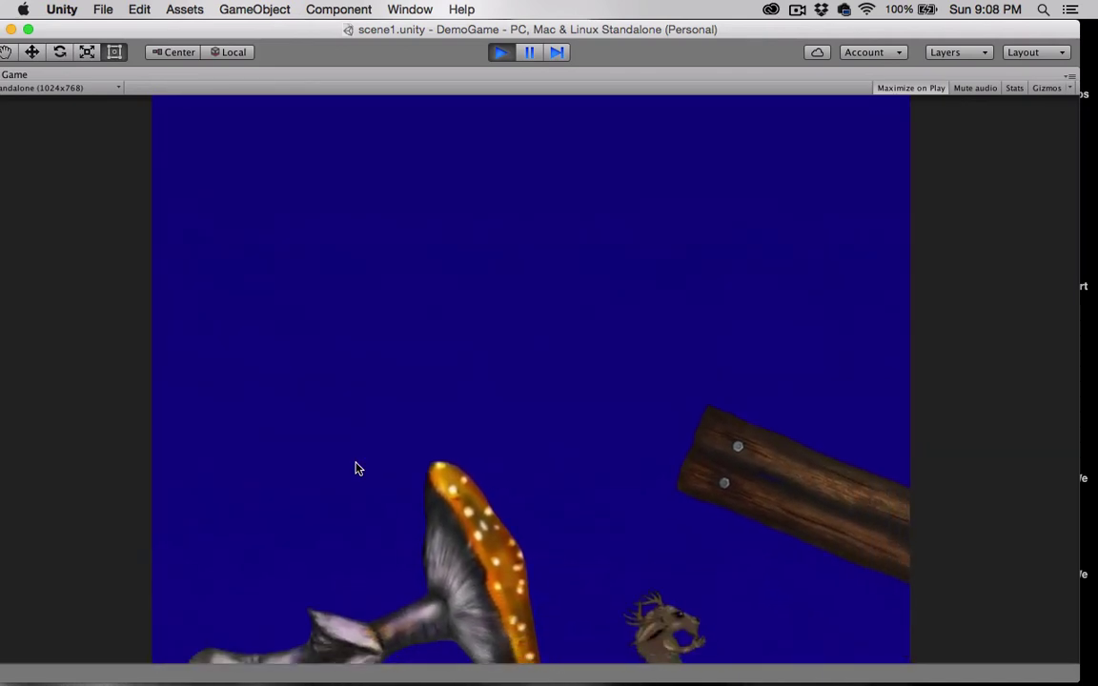
Walk the character along the branch's near end and back under the plank
{"action": "key", "text": "Right"}
{"action": "key", "text": "Left"}
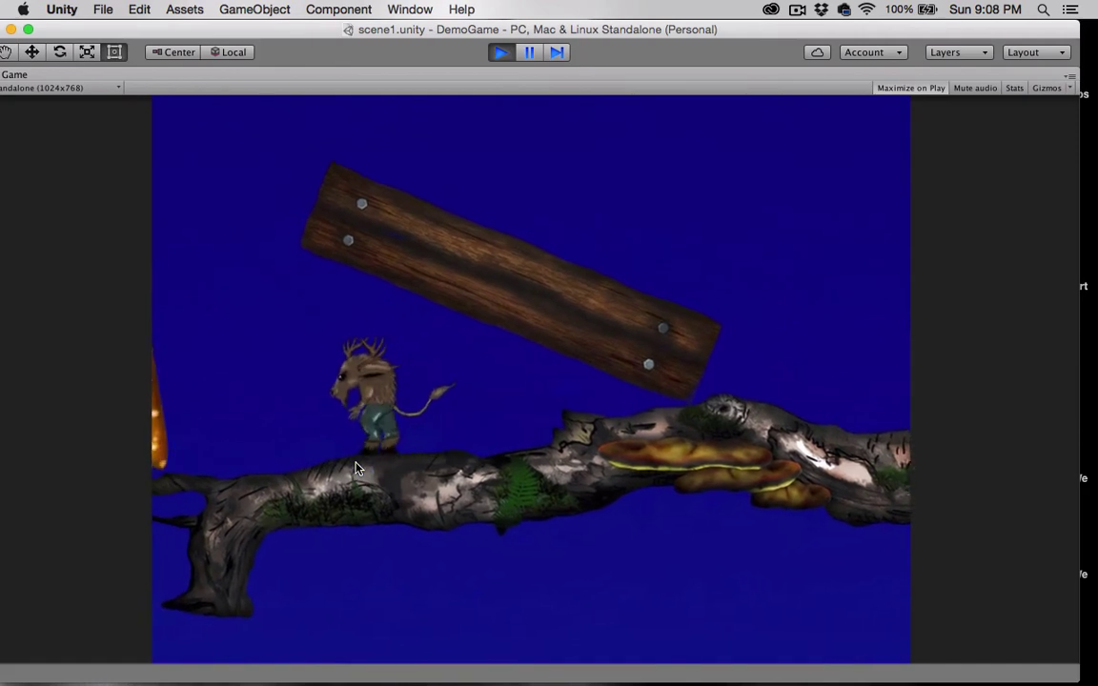
{"action": "key", "text": "Right"}
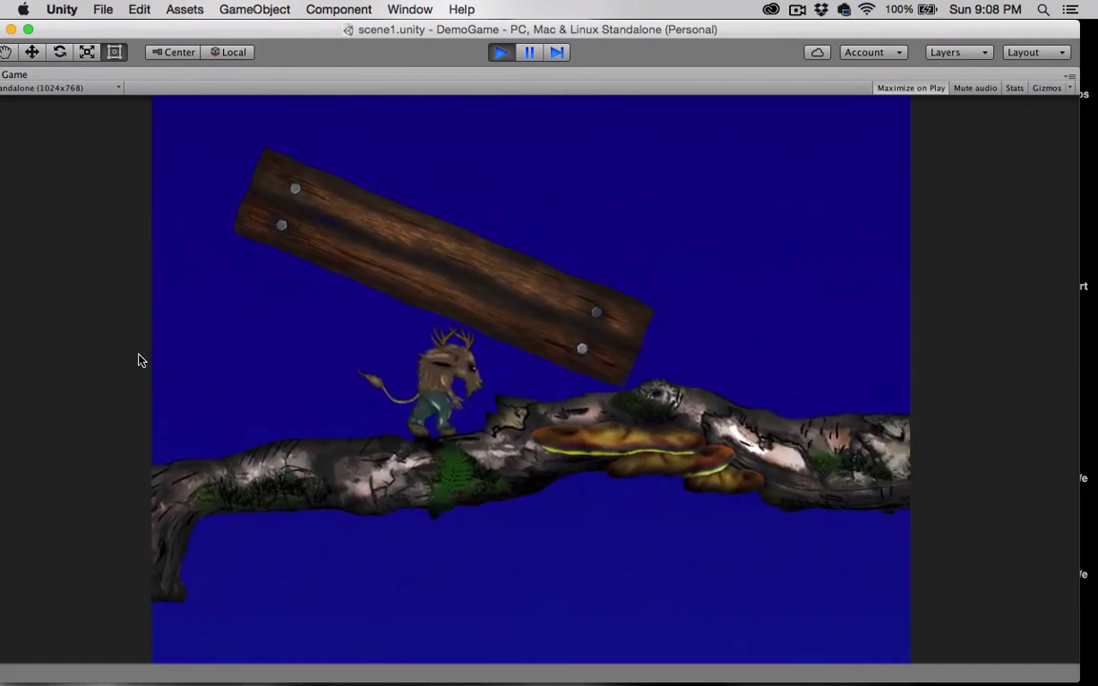
Jump the character from the branch back onto the fallen mushroom and over its cap
{"action": "key", "text": "Left"}
{"action": "key", "text": "space"}
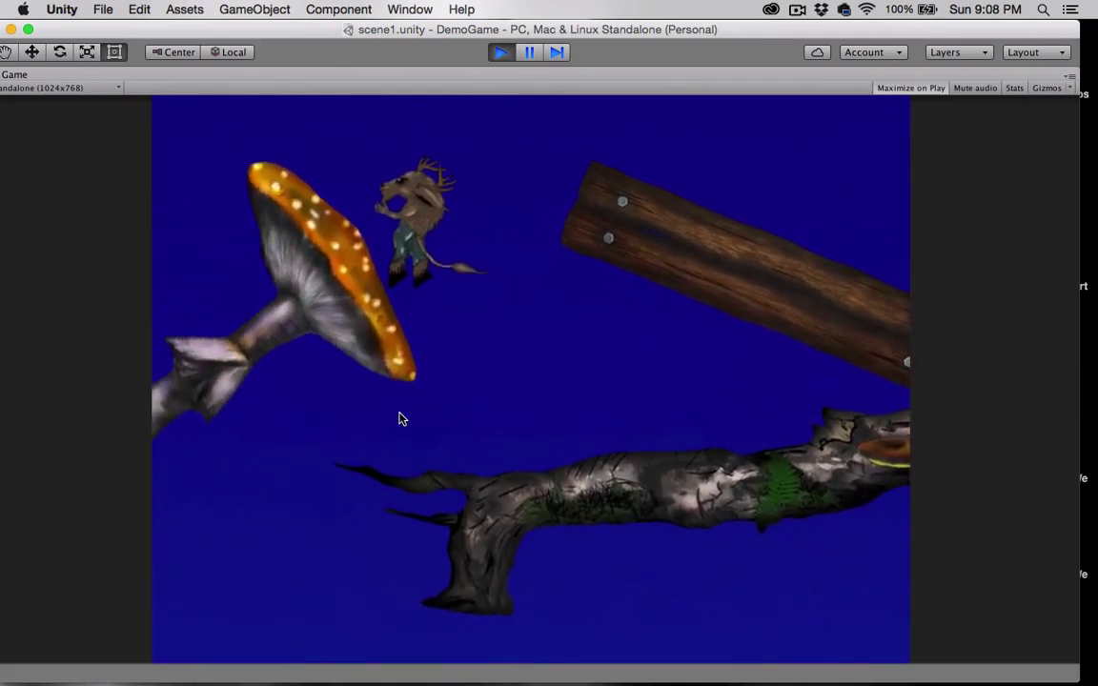
{"action": "key", "text": "space"}
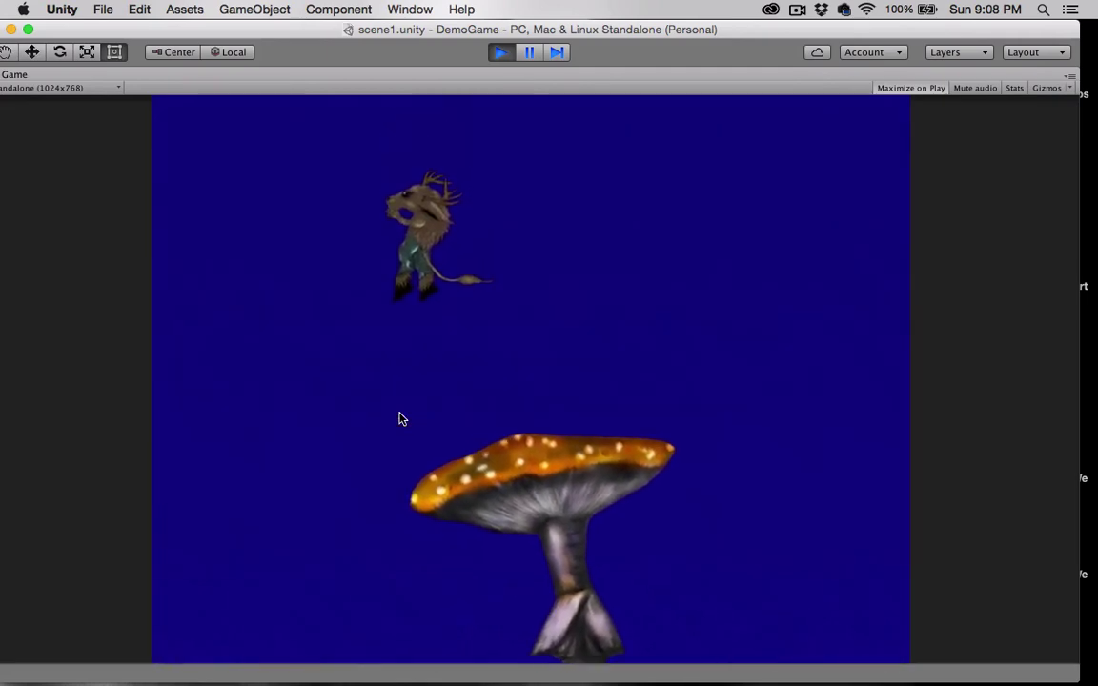